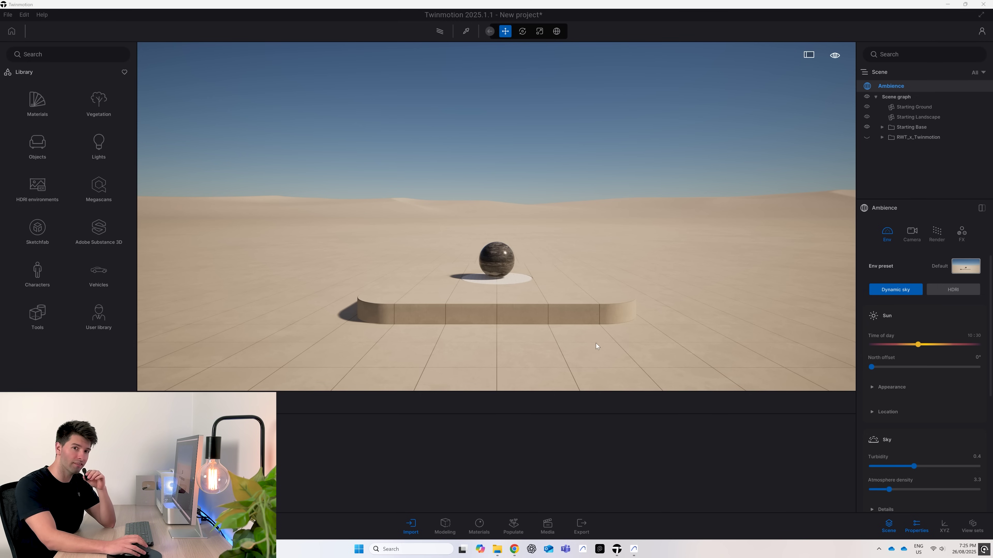
Step: Show the RWT_x_Twinmotion house model, hide Starting Base, and fly toward the house
left_click(866, 136)
left_click(867, 127)
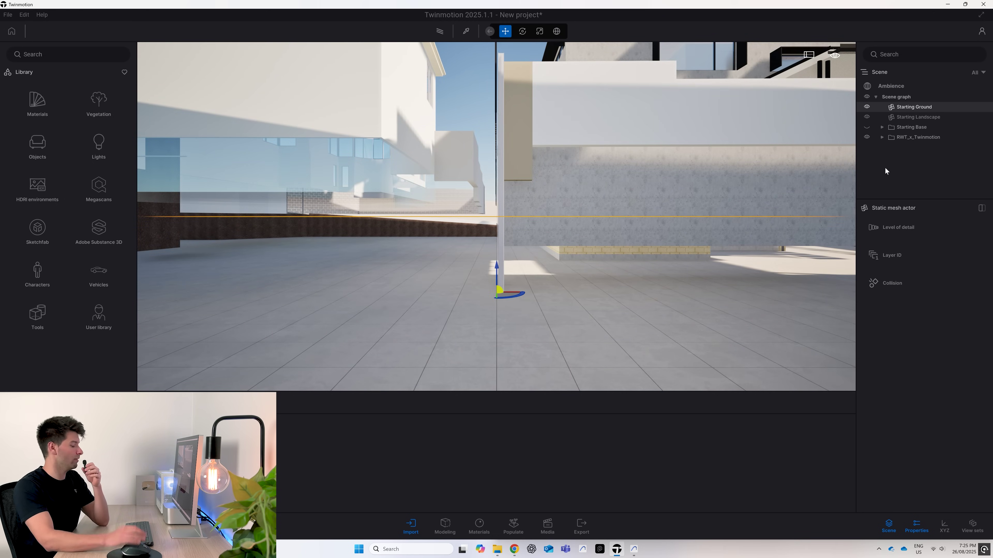
key("Up")
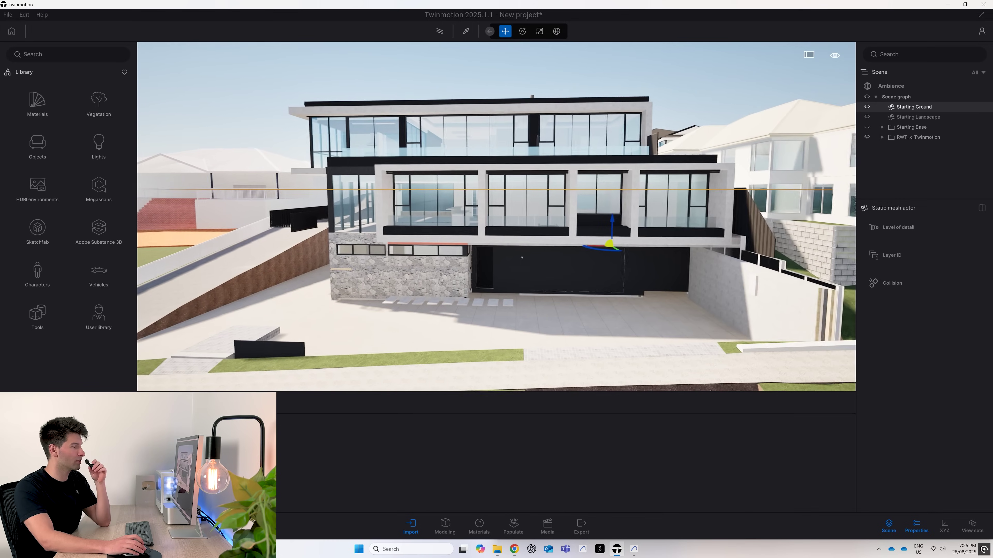
key("Up")
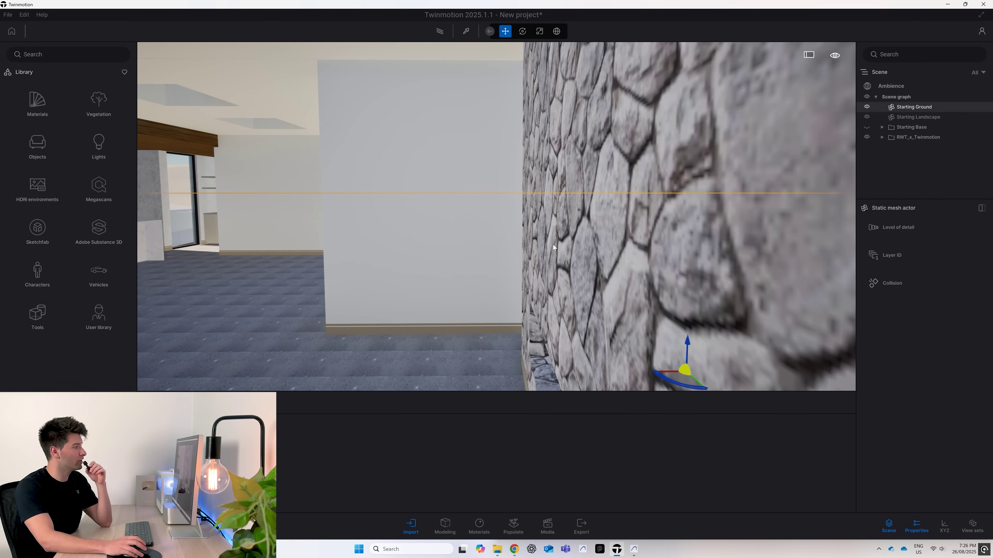
Step: Move the camera into the living room, framing the glazed wall, kitchen and carpeted floor
left_click_drag(553, 245, 542, 277)
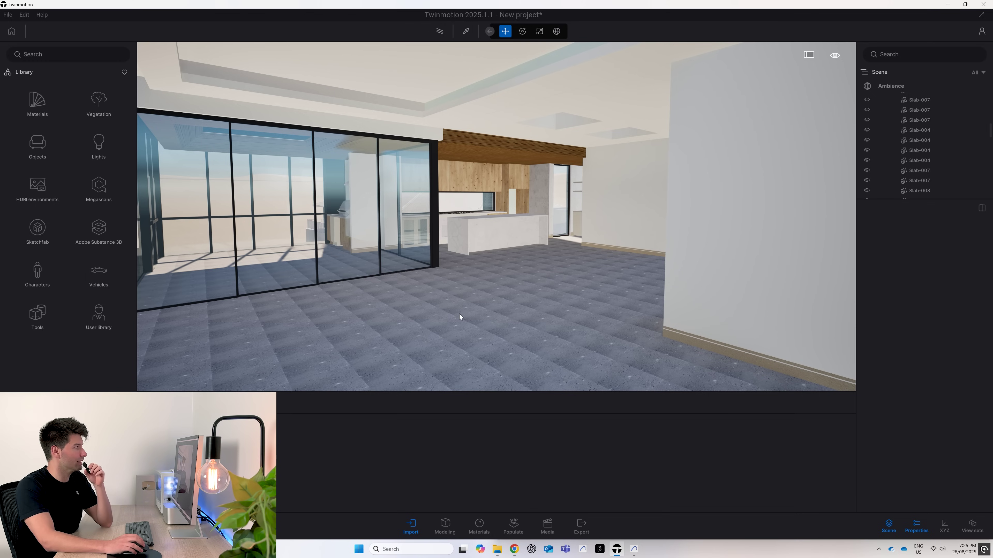
left_click_drag(459, 313, 573, 271)
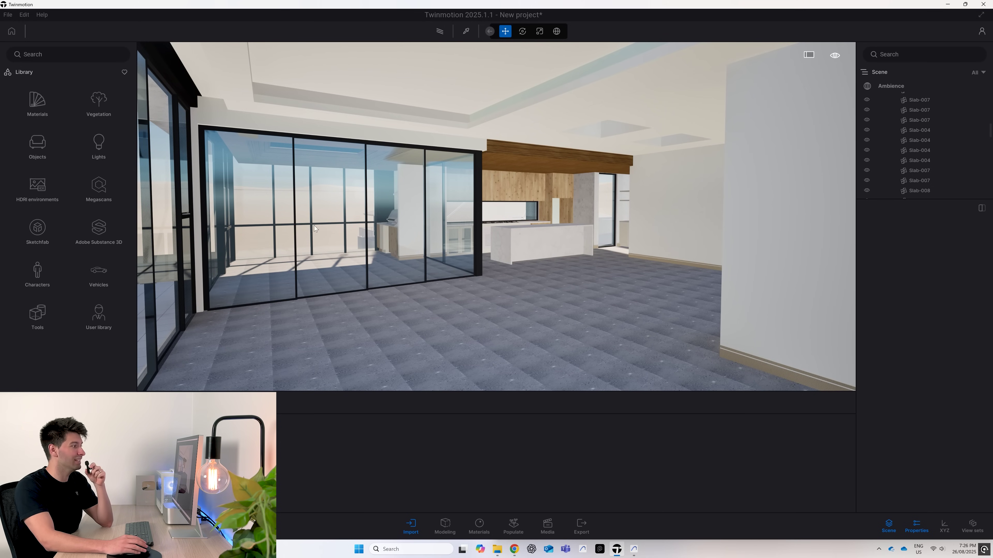
right_click_drag(396, 252, 506, 284)
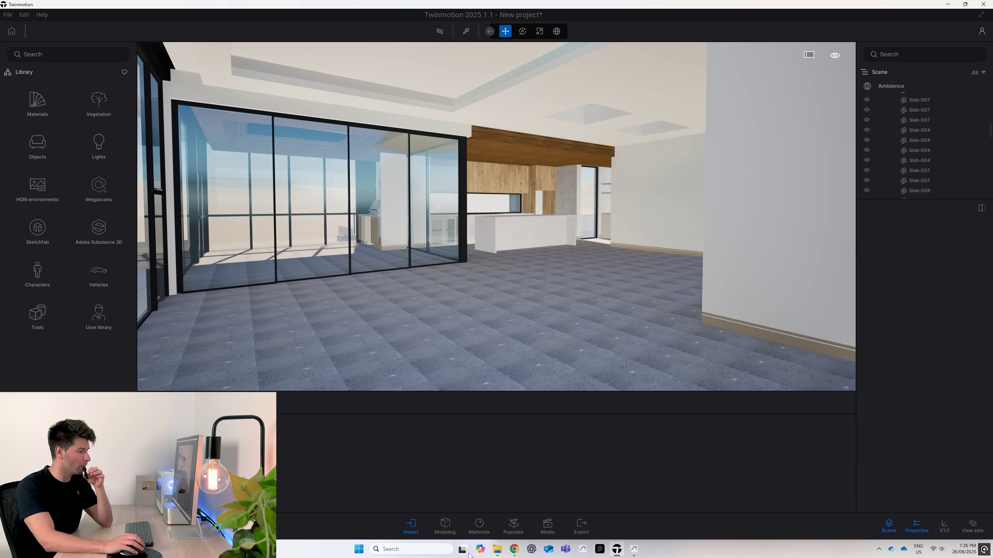
Step: Open reawote.com in a maximised Chrome window and scroll through the HDRIs
left_click(514, 549)
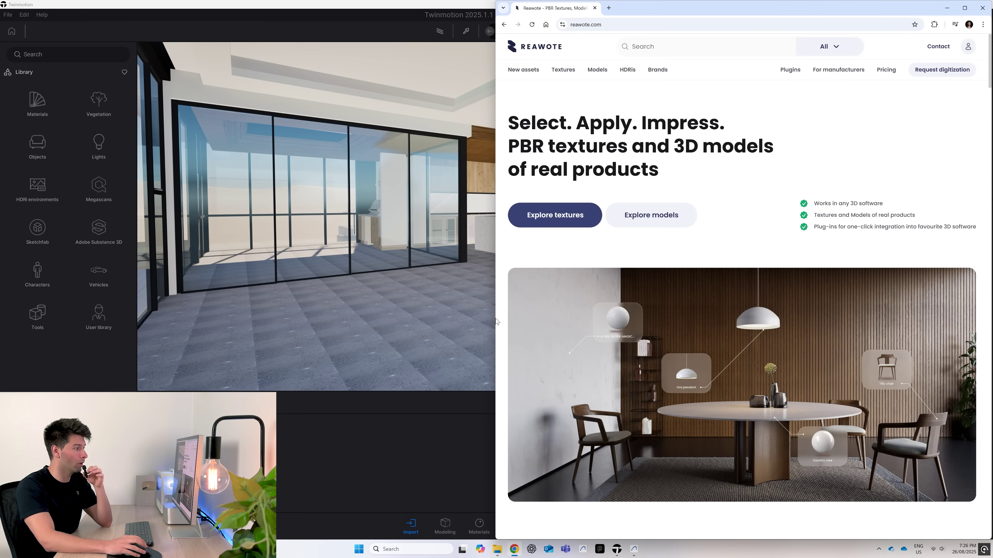
left_click_drag(496, 321, 0, 313)
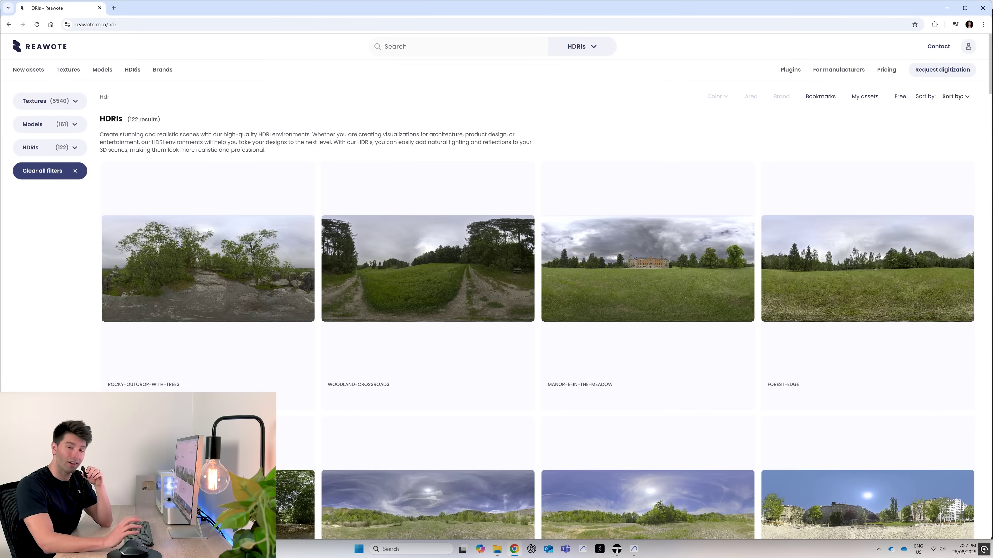
scroll(318, 272, "down", 8)
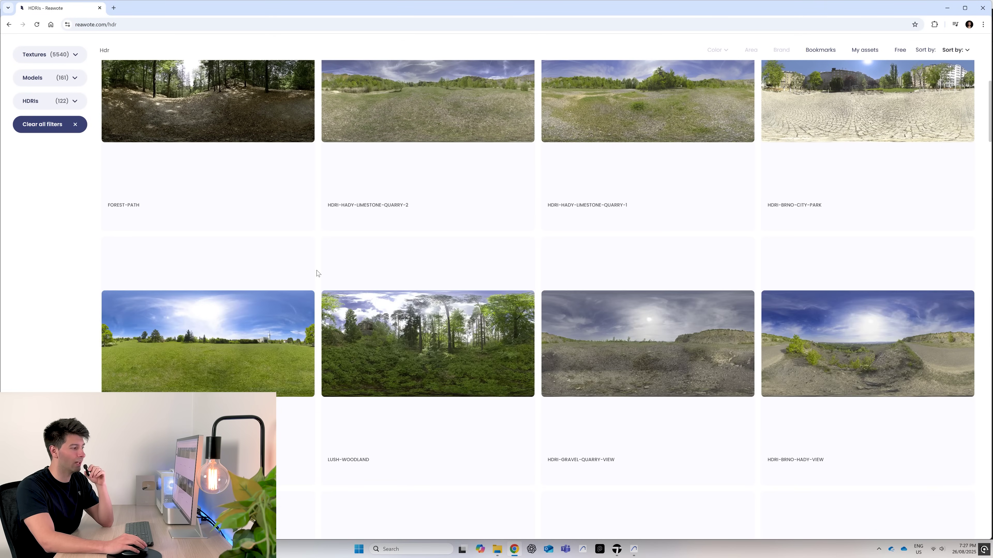
scroll(317, 272, "down", 4)
scroll(317, 273, "down", 1)
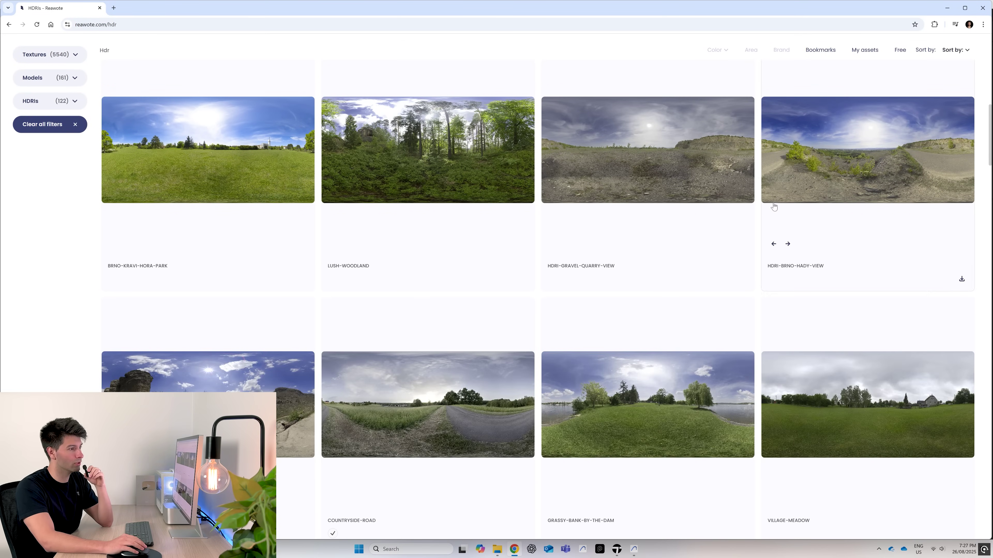
scroll(775, 207, "down", 4)
scroll(411, 275, "down", 7)
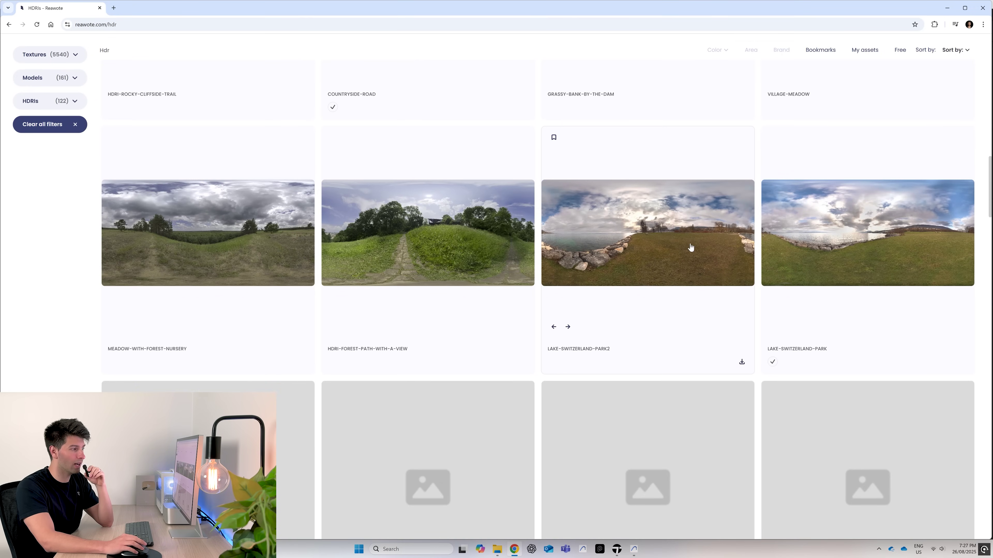
scroll(854, 328, "down", 7)
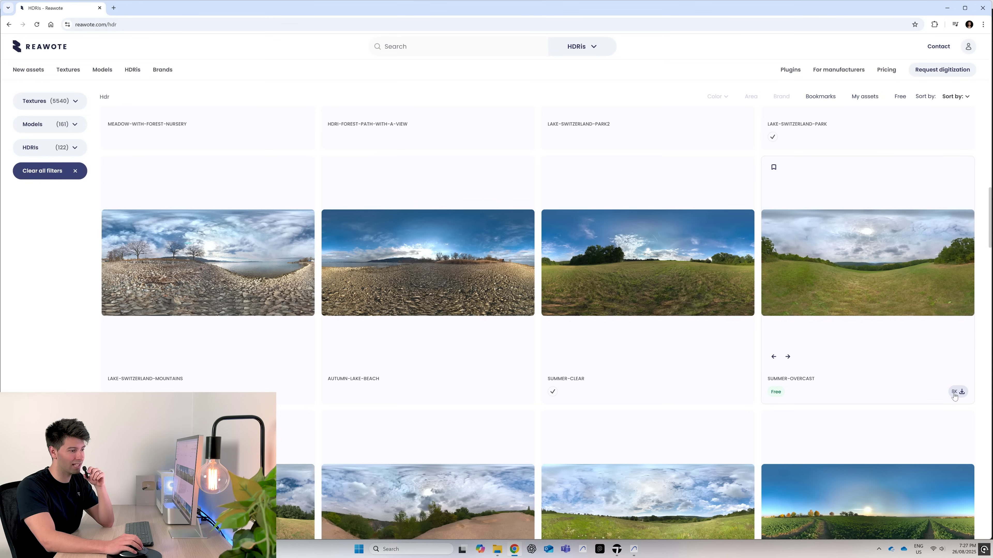
Step: Set the free SUMMER-OVERCAST HDRI to 16K resolution, then return to Twinmotion
left_click(880, 346)
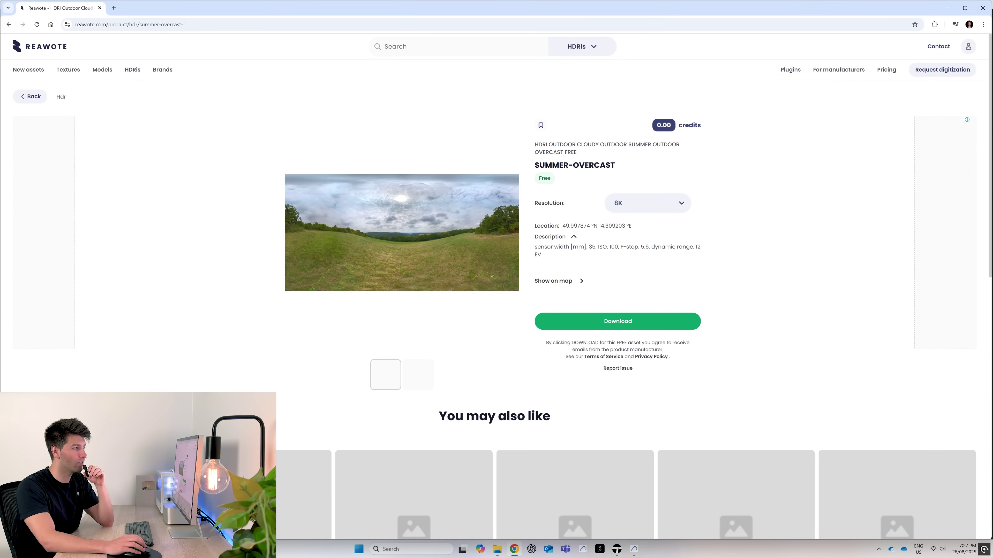
left_click(646, 203)
scroll(642, 234, "up", 2)
left_click(635, 226)
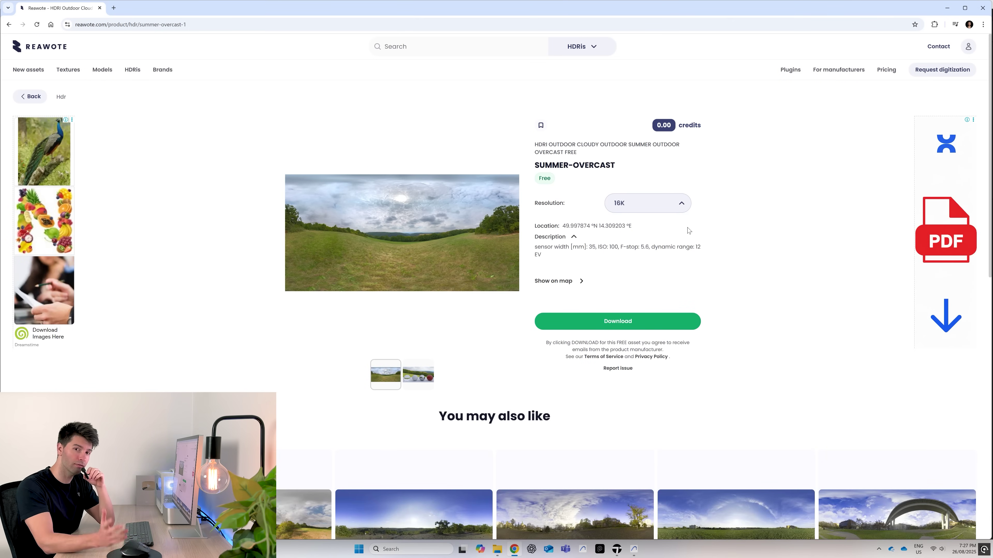
key("alt+Tab")
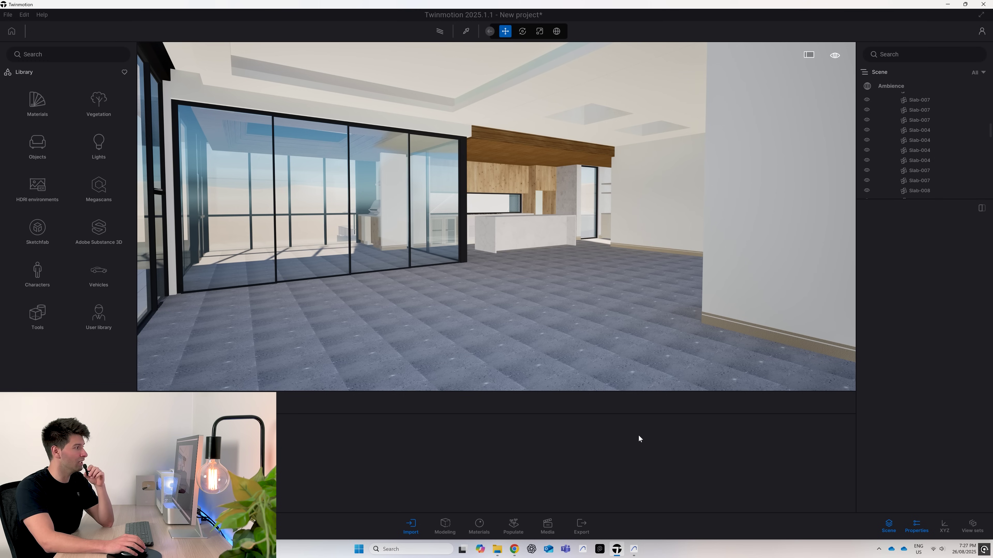
Step: Switch Ambience to HDRI and load the CASTLE-PARK-CLEAR-AUTUMN 8K .hdr file as the skydome
left_click(892, 86)
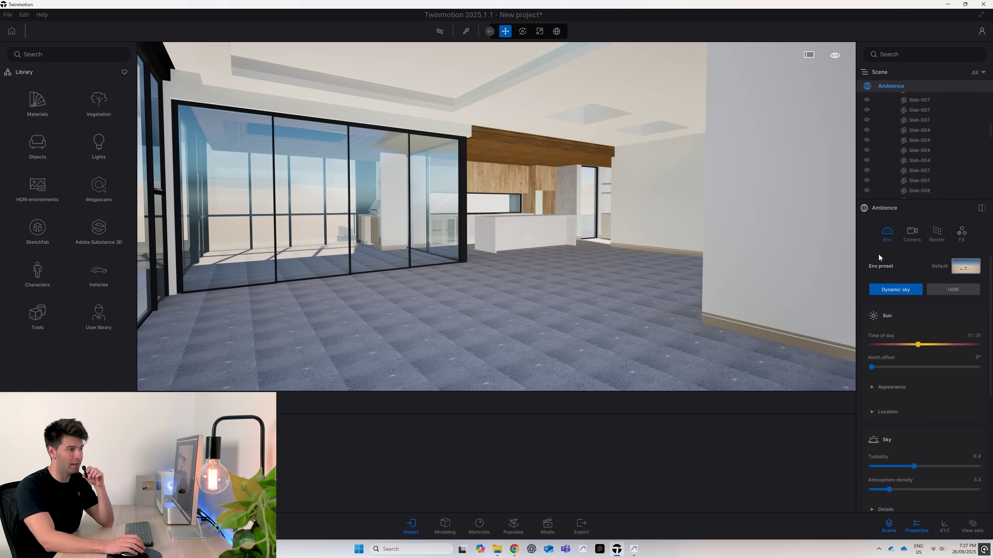
left_click(944, 290)
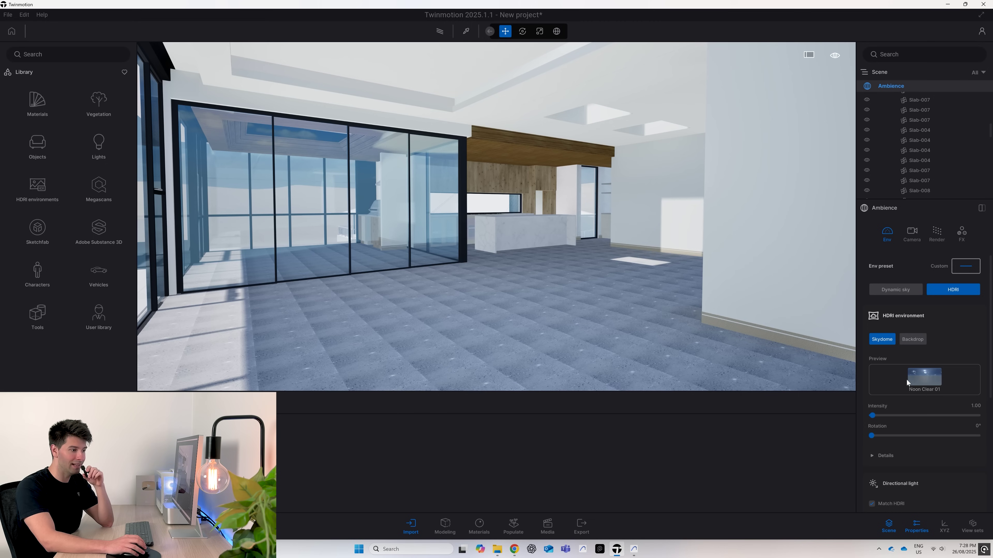
left_click(924, 367)
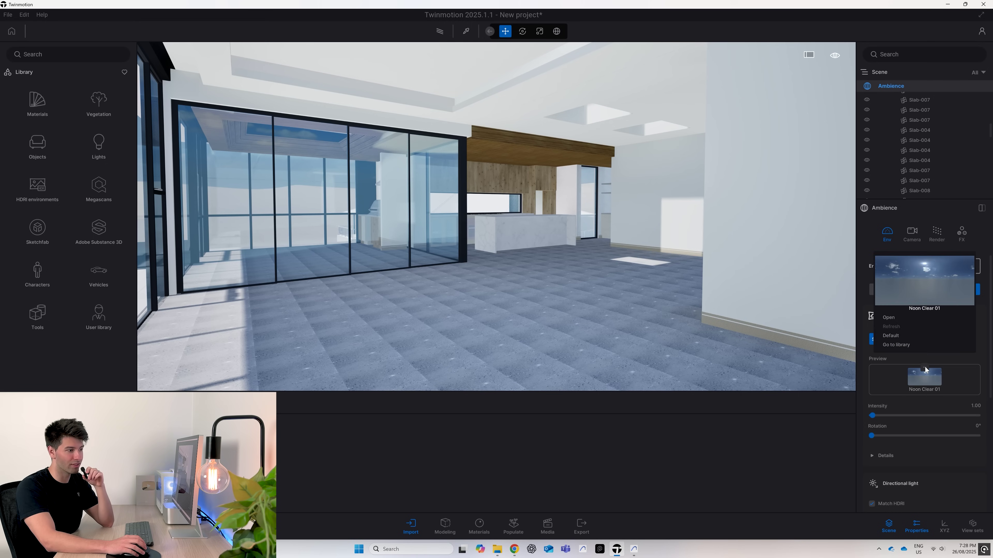
left_click(889, 318)
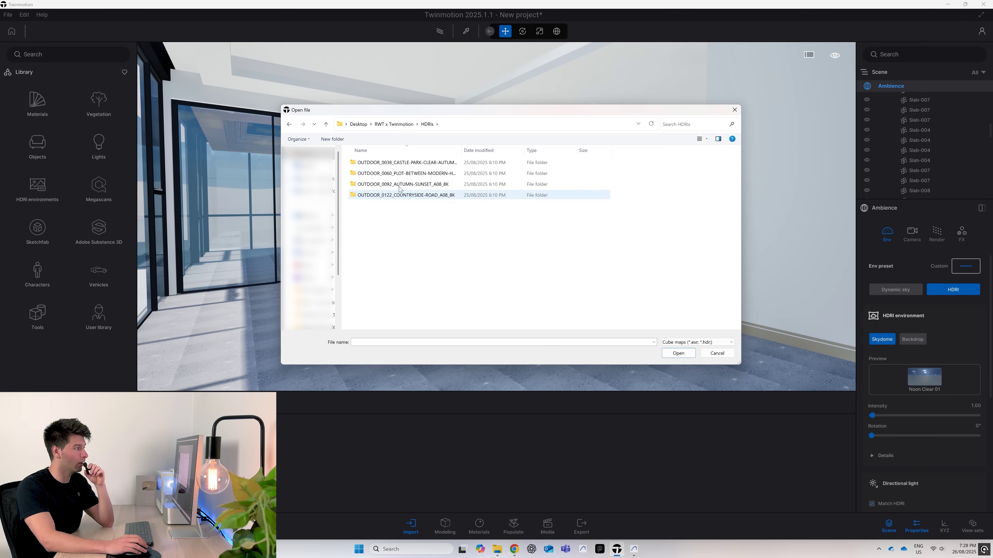
double_click(416, 163)
double_click(414, 163)
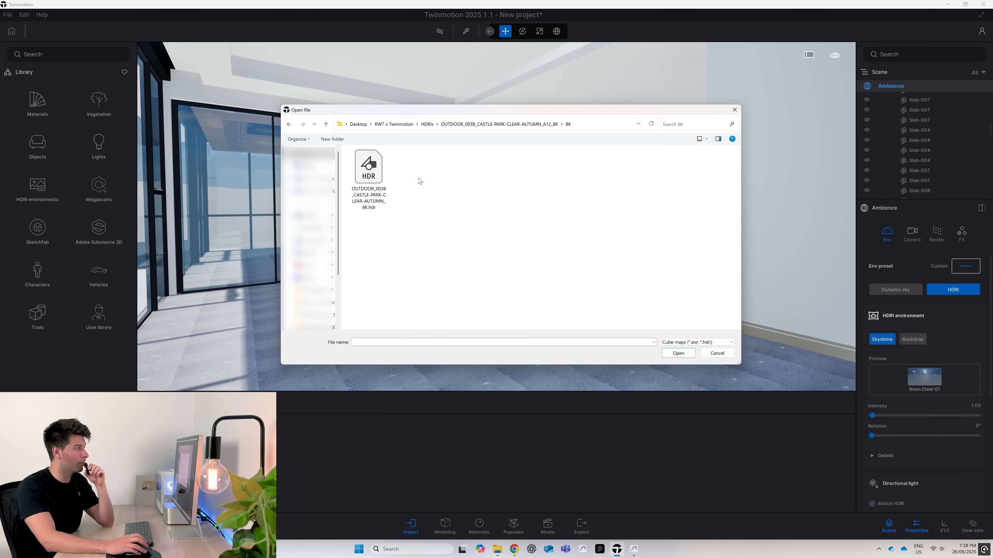
left_click(369, 174)
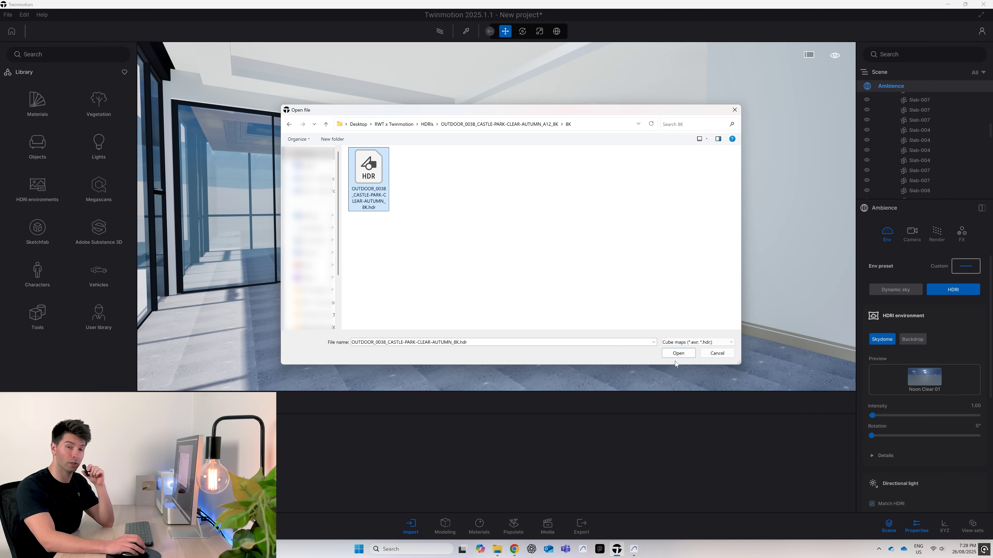
left_click(679, 353)
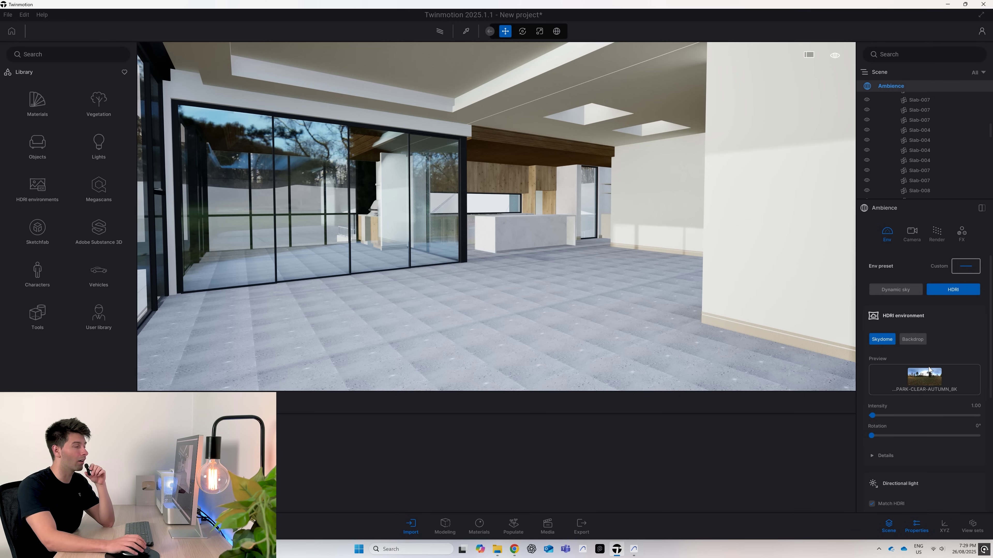
Step: Apply the MODERN-HOUSES-2_8K HDRI from User library > Local HDRIs as the sky
left_click(100, 317)
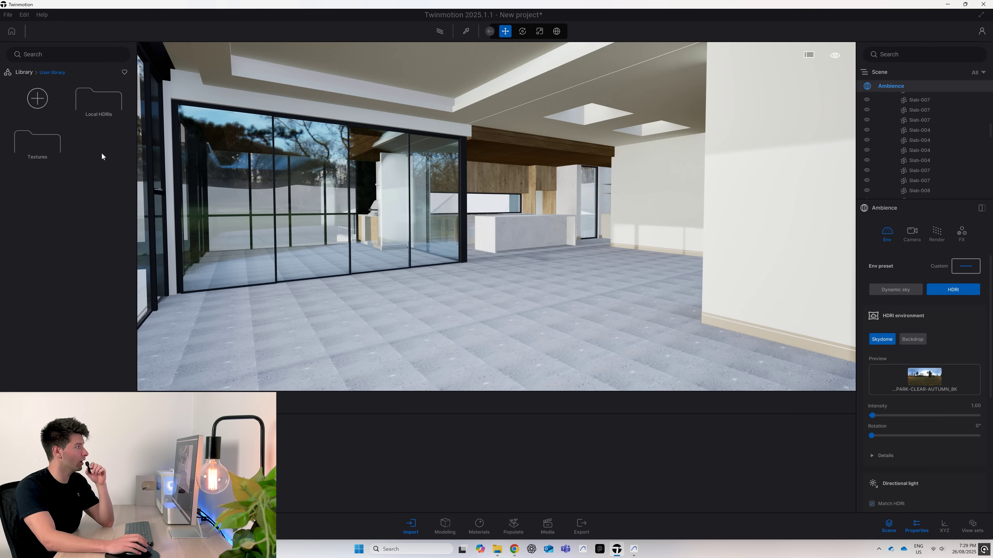
left_click(101, 100)
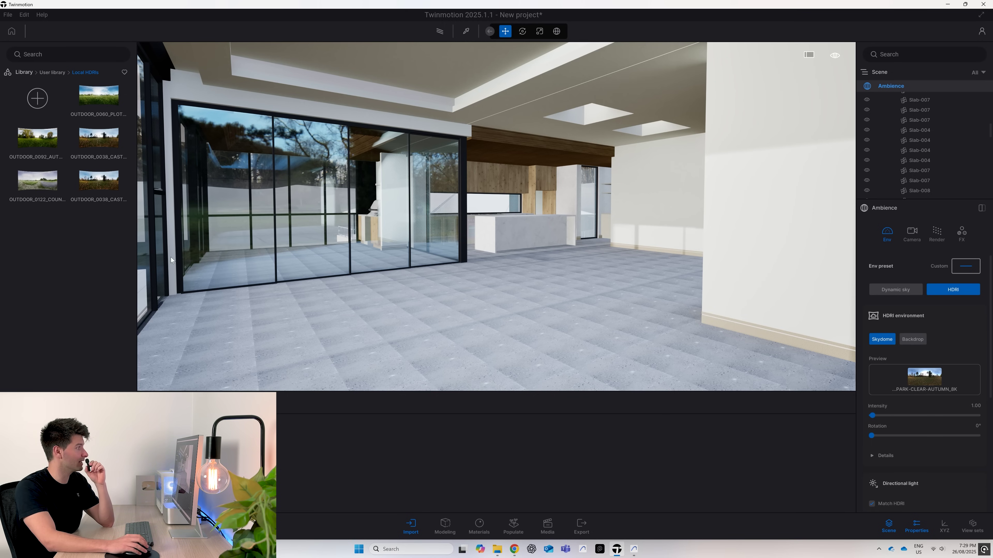
left_click_drag(141, 242, 86, 245)
key("w")
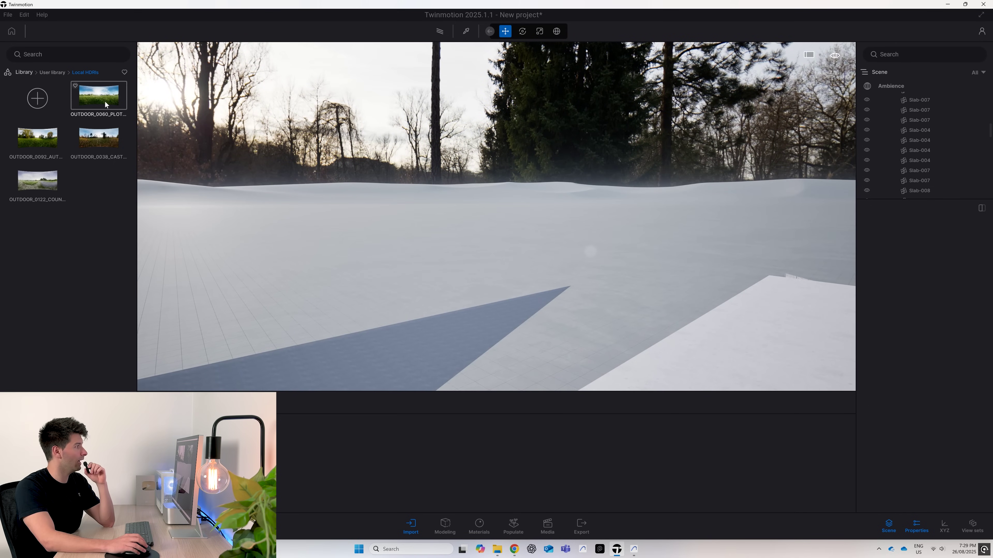
key("ctrl+z")
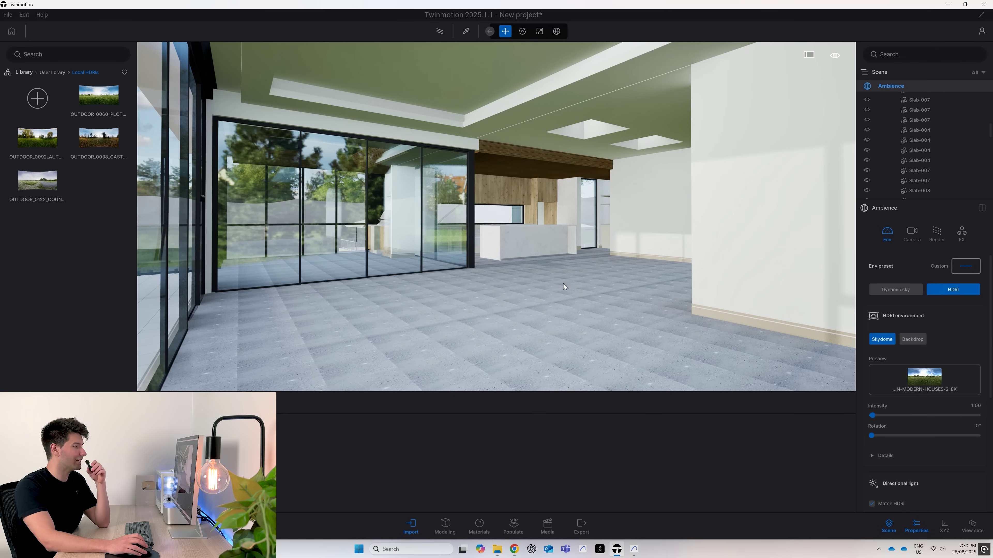
Step: Project the HDRI as a backdrop and centre it using interactive Positioning
left_click(547, 525)
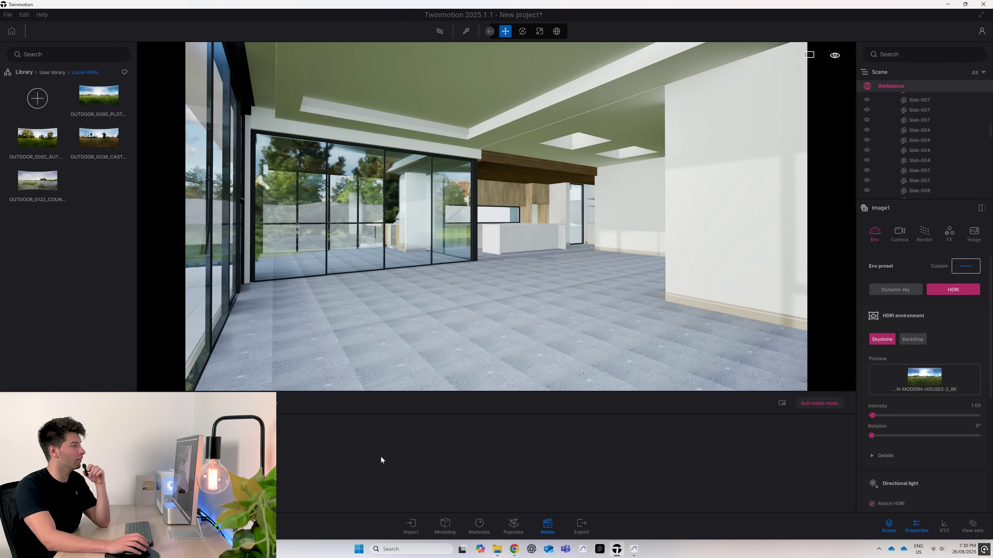
left_click(912, 339)
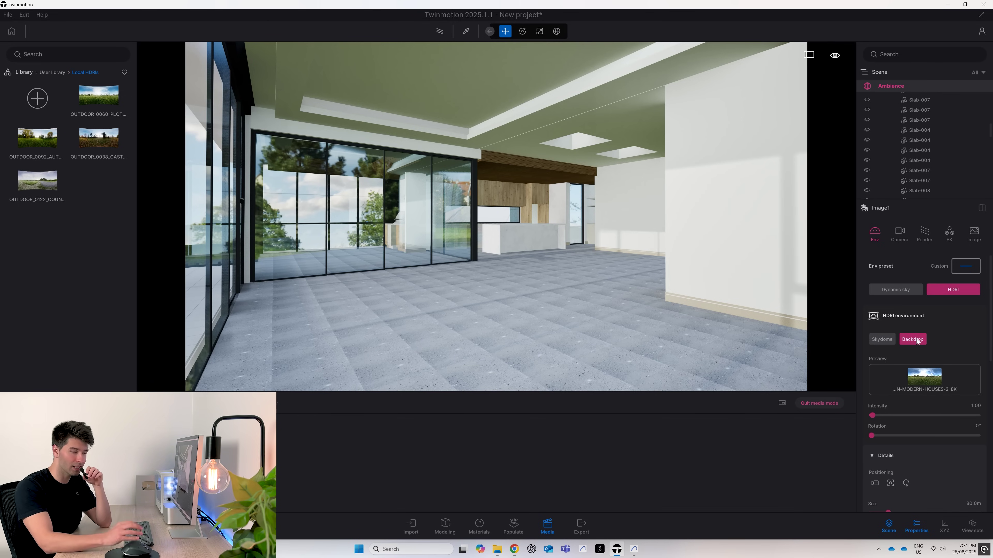
scroll(909, 372, "down", 1)
left_click_drag(871, 423, 964, 423)
scroll(914, 403, "down", 2)
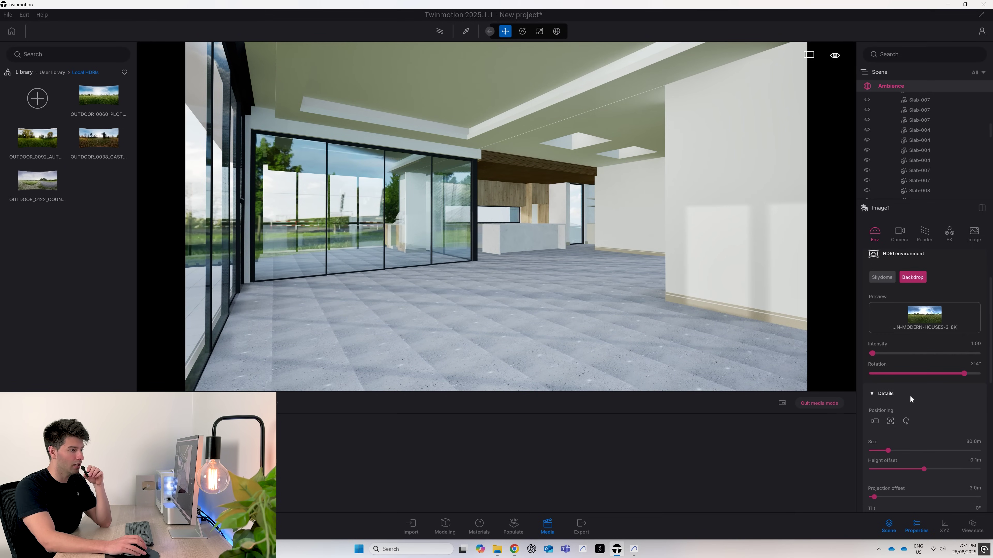
scroll(892, 370, "down", 1)
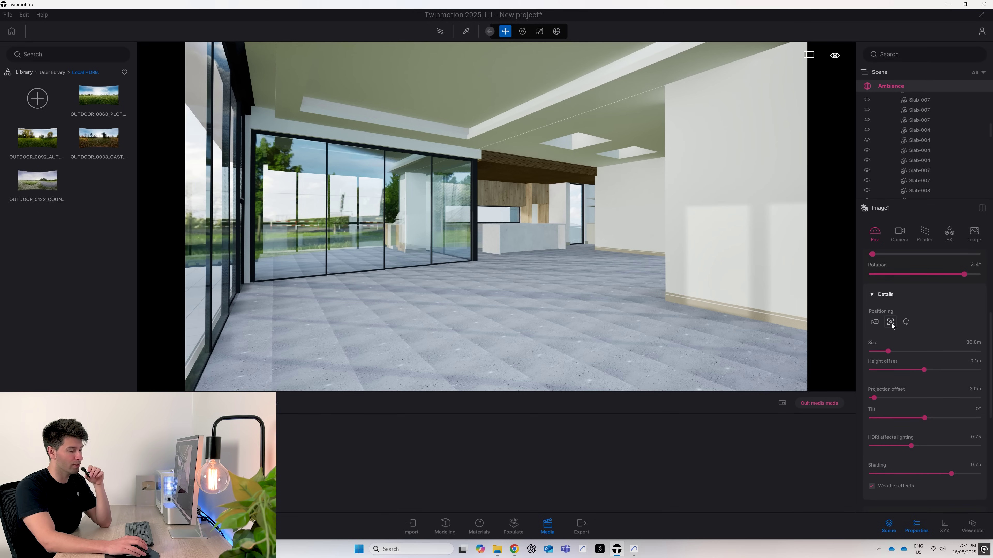
left_click(891, 322)
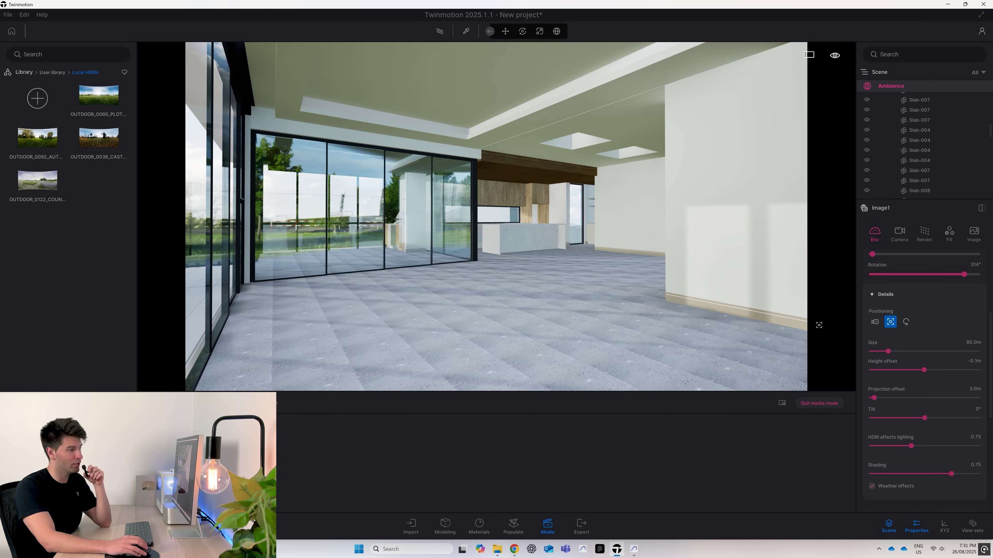
left_click(521, 313)
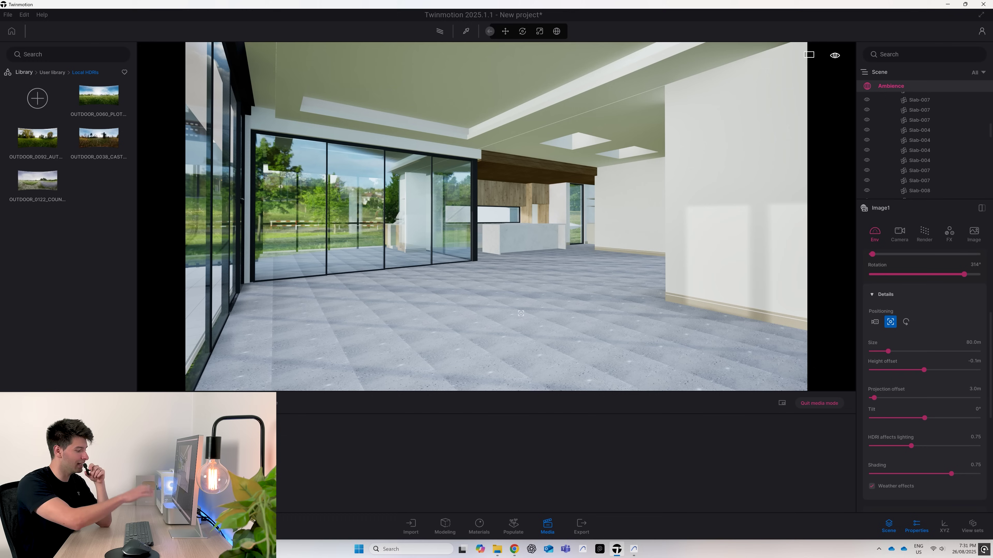
left_click(891, 322)
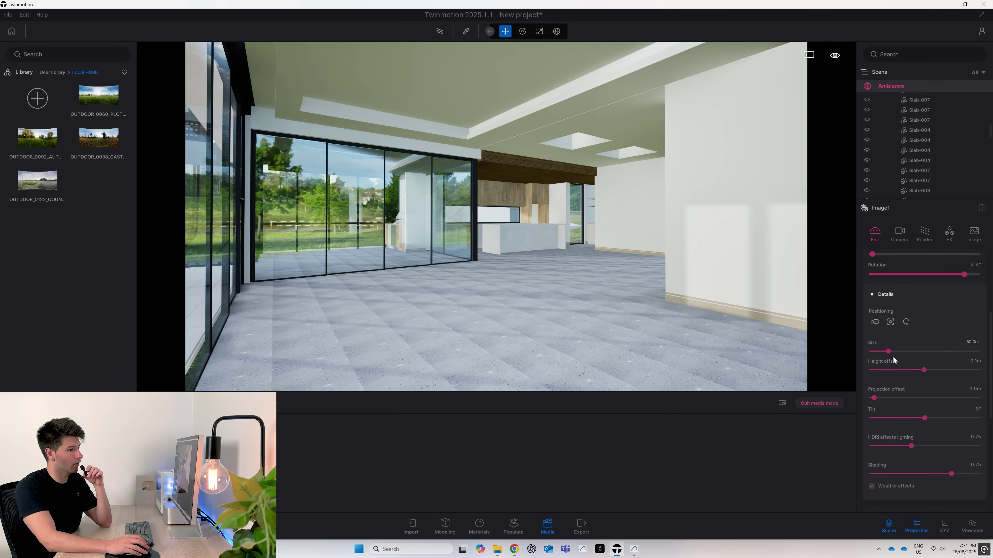
Step: Set the backdrop height offset to −4.8 m, size to 53 m and rotation to 336°
left_click_drag(924, 369, 894, 371)
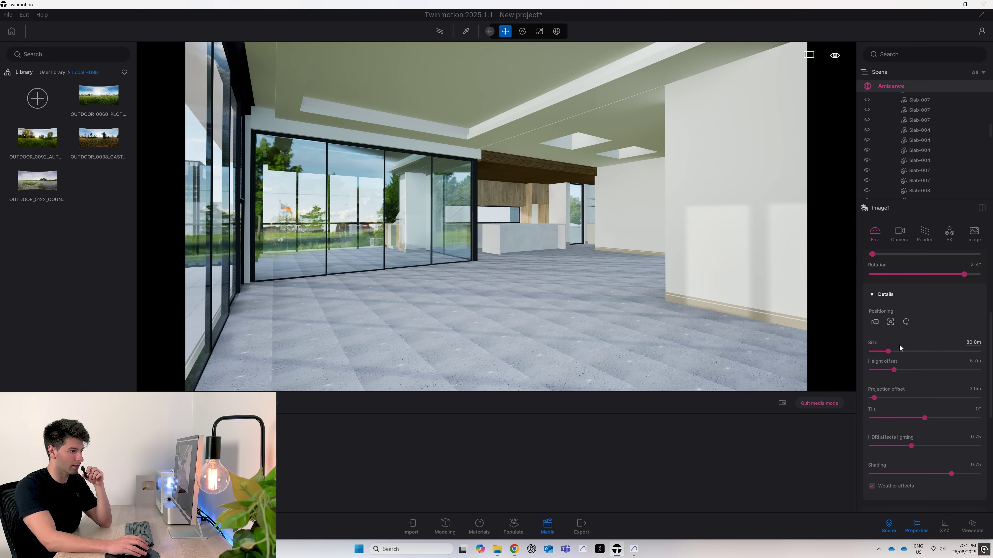
left_click_drag(887, 351, 898, 370)
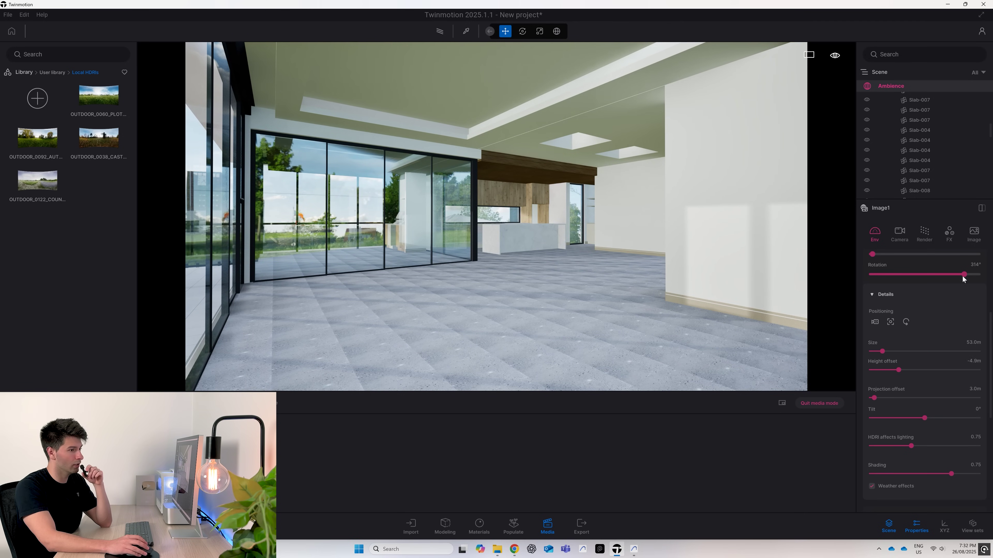
left_click_drag(956, 273, 964, 274)
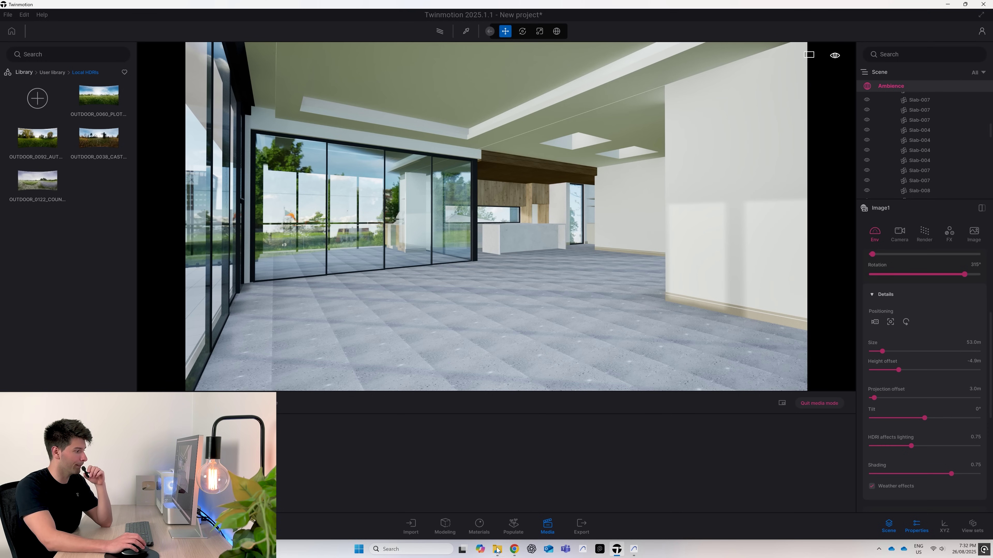
left_click_drag(964, 275, 971, 275)
scroll(936, 304, "up", 5)
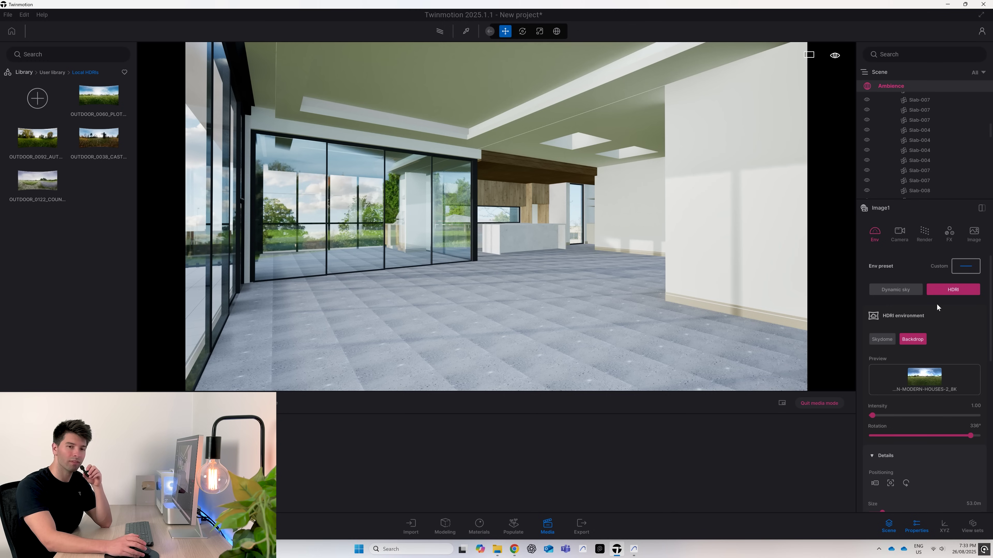
Step: Set Render global illumination to Lumen, then bring up the Reawote HDRI page in Chrome
left_click(925, 232)
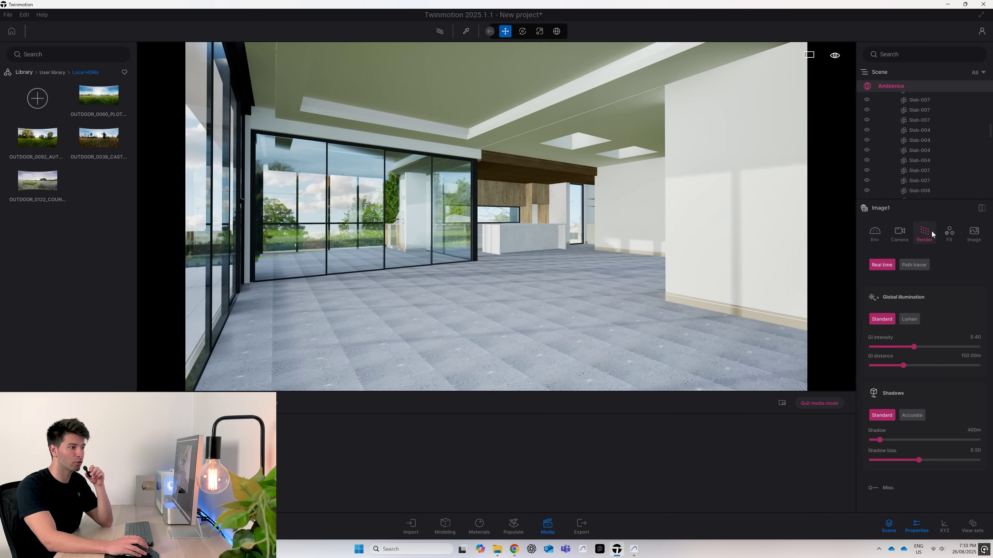
left_click(909, 319)
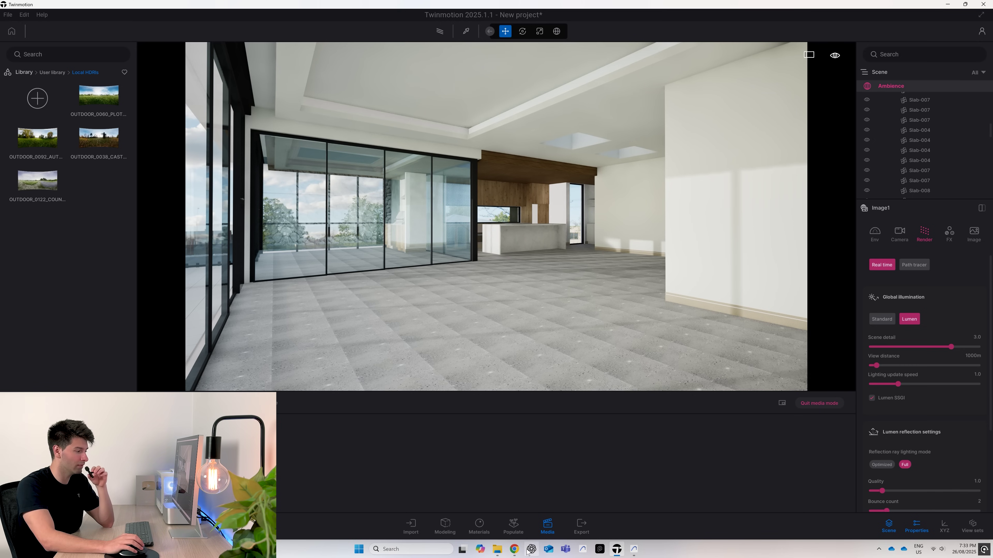
left_click(513, 549)
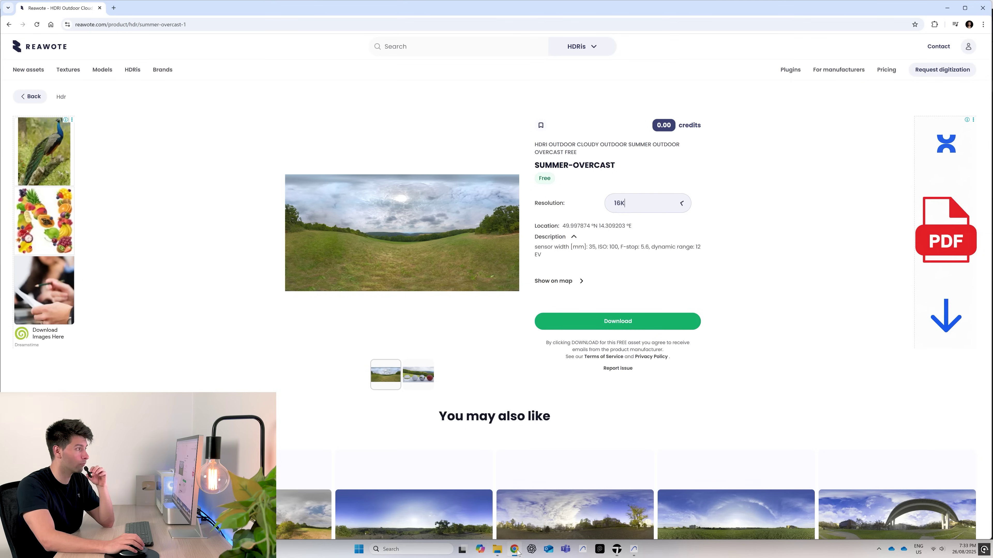
Step: Open Reawote's PBR Textures catalogue with categories expanded, then the Request digitization form
left_click(68, 70)
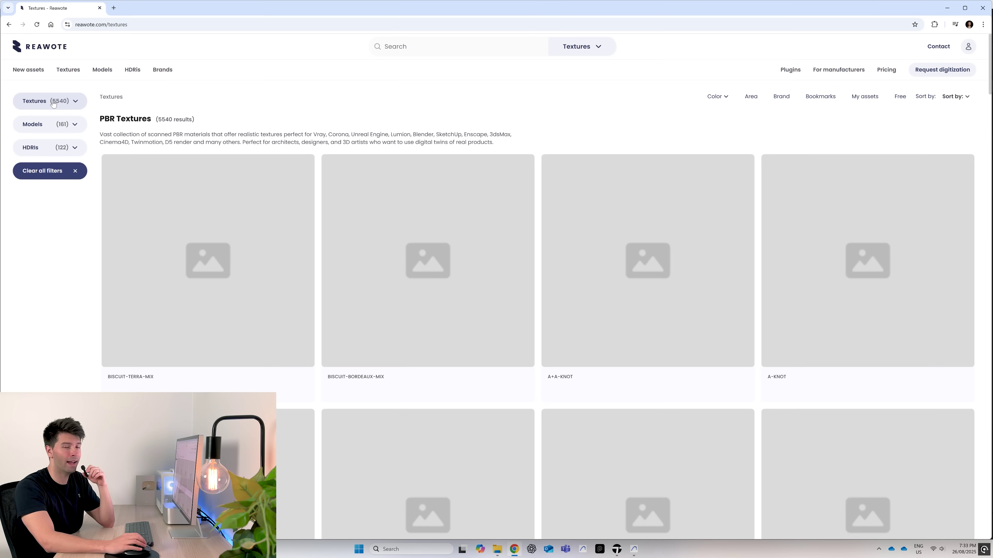
left_click(76, 102)
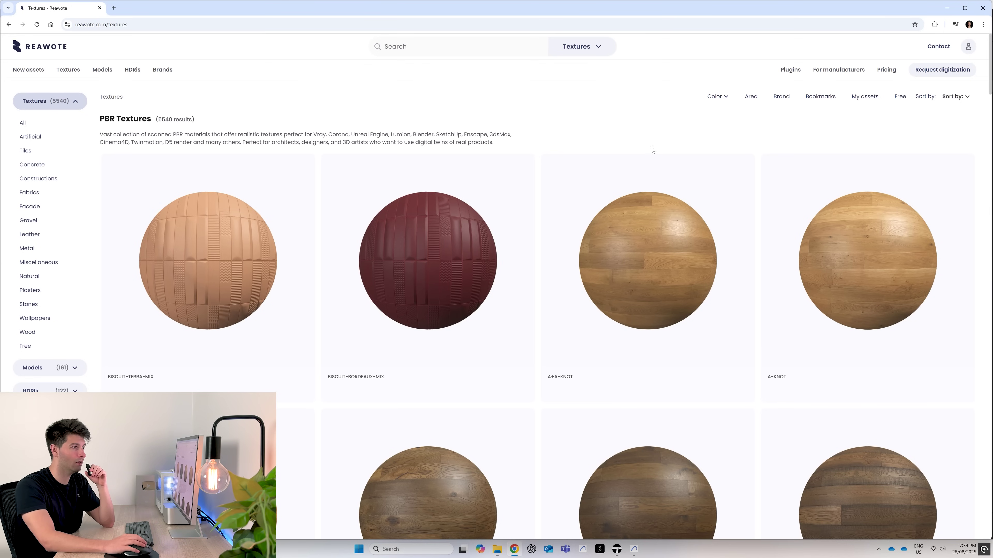
left_click(955, 72)
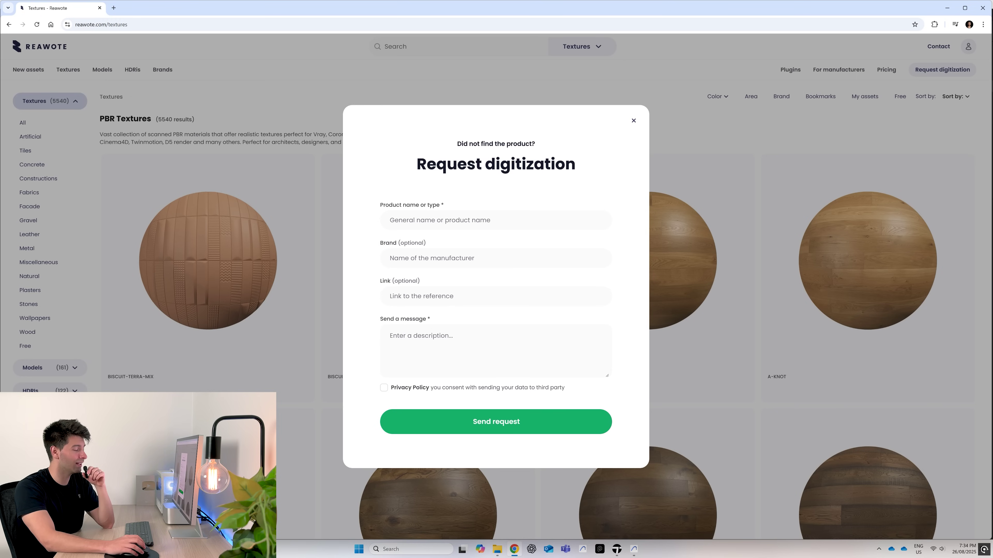
Step: Leave the digitization message unsent and switch back to Twinmotion
left_click(391, 335)
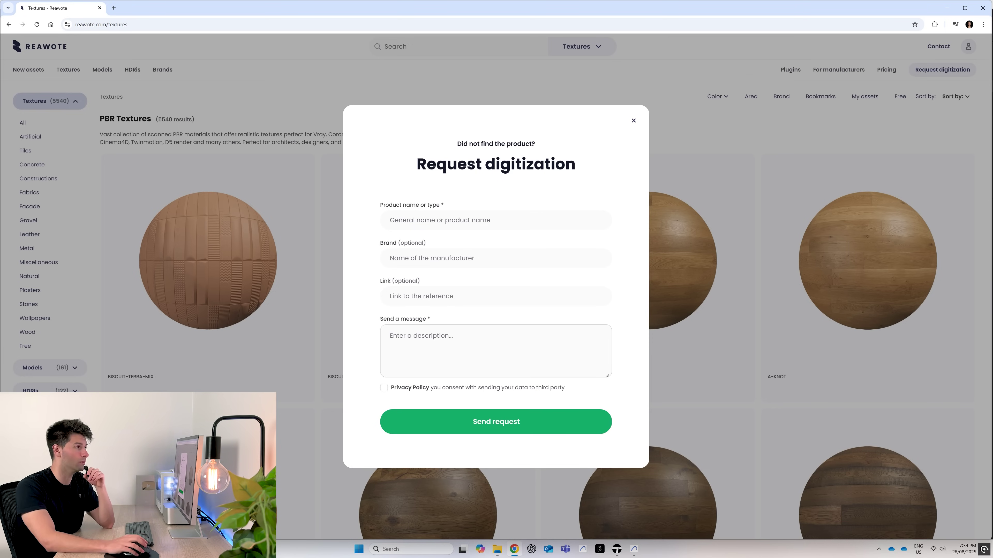
key("alt+Tab")
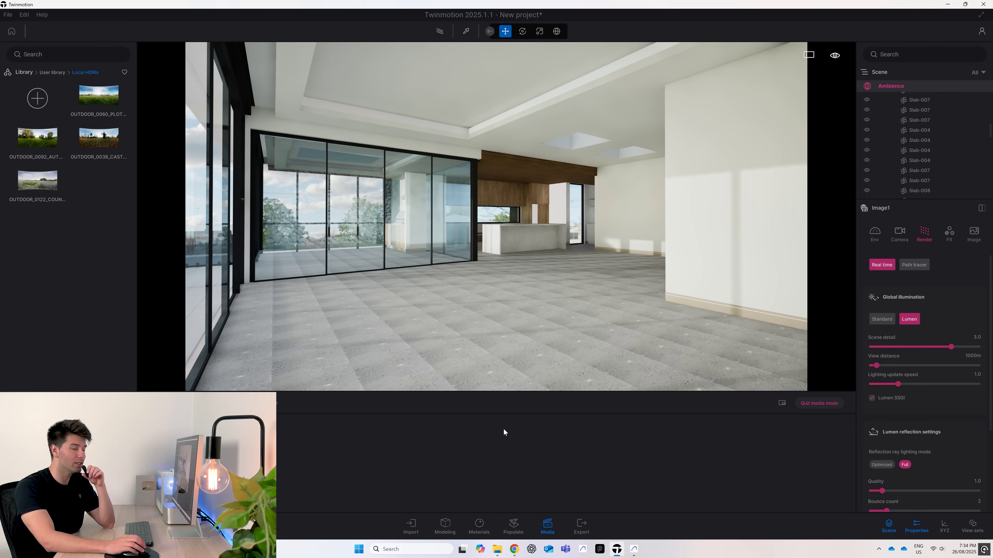
Step: Add a blank Standard material via the Materials library's new-material menu
left_click(480, 526)
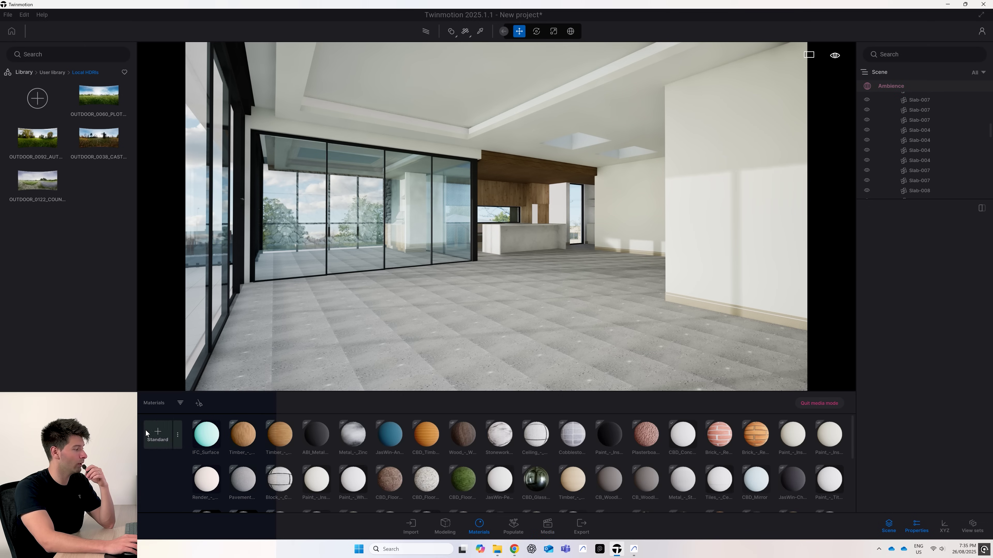
left_click(177, 435)
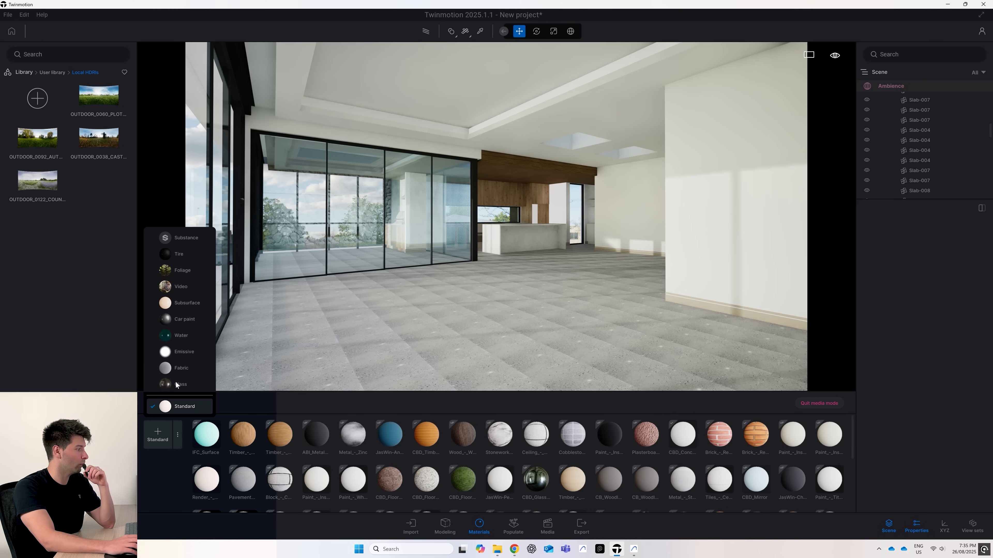
left_click(158, 433)
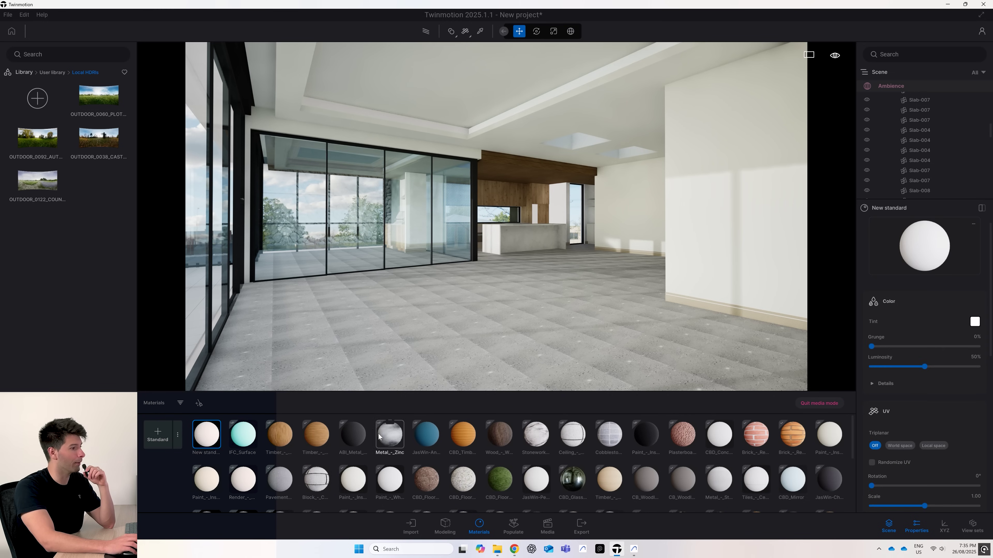
scroll(917, 383, "down", 5)
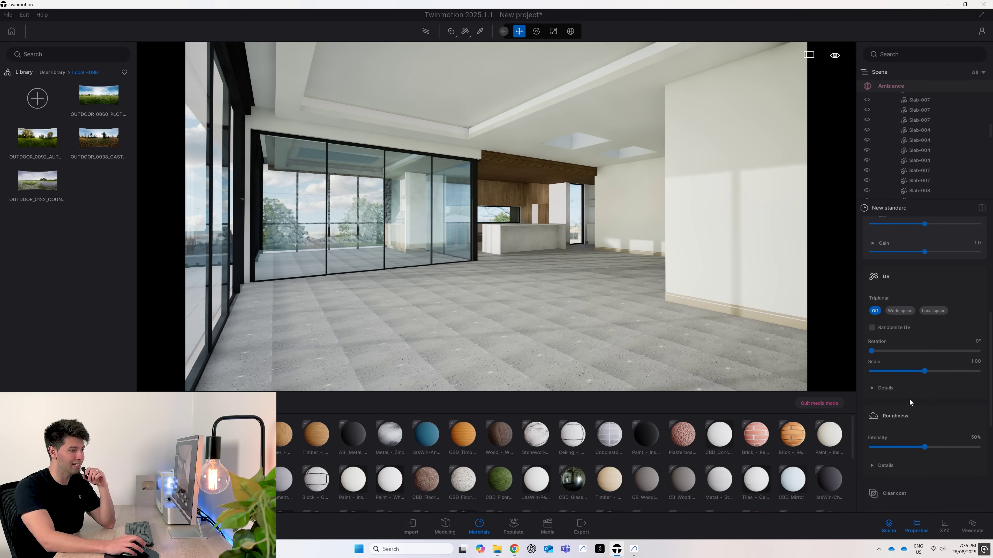
scroll(907, 391, "up", 5)
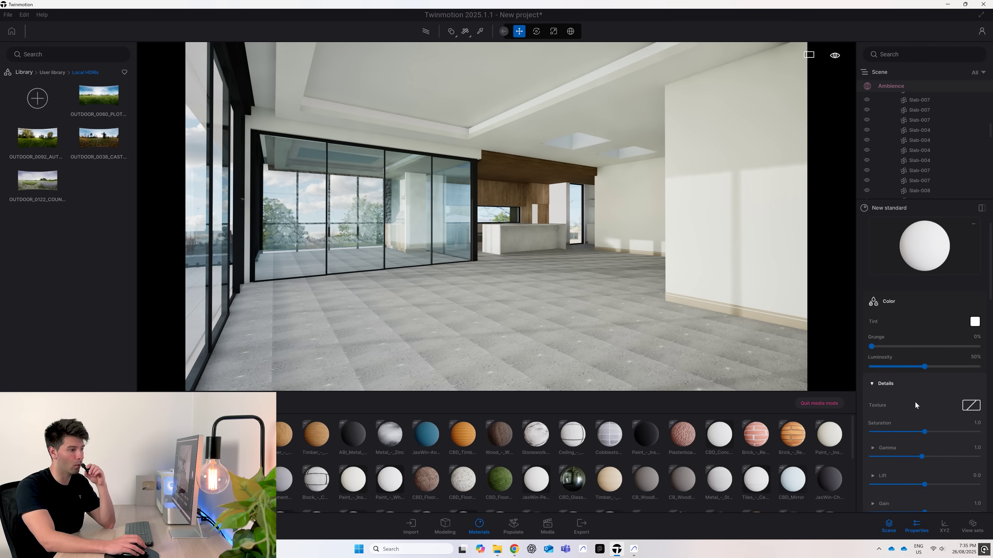
scroll(917, 389, "down", 2)
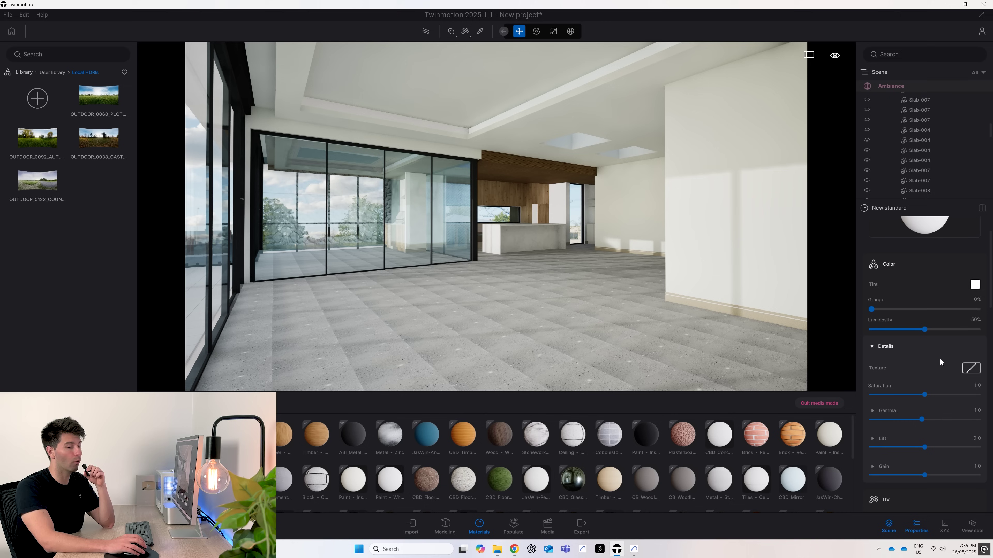
Step: Load the Marble Arabescato COL 4K colour map into the material's colour slot
right_click(970, 369)
left_click(959, 334)
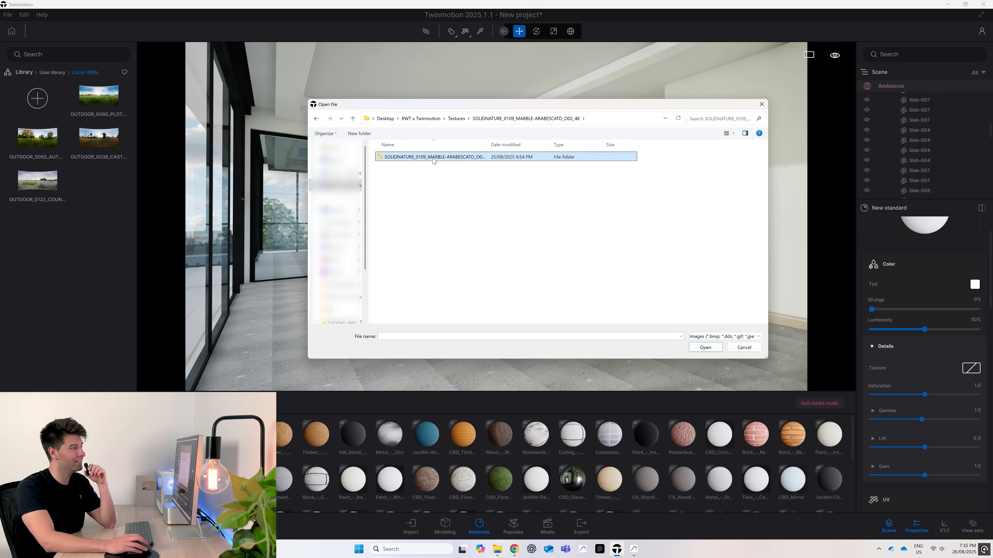
double_click(432, 157)
double_click(432, 157)
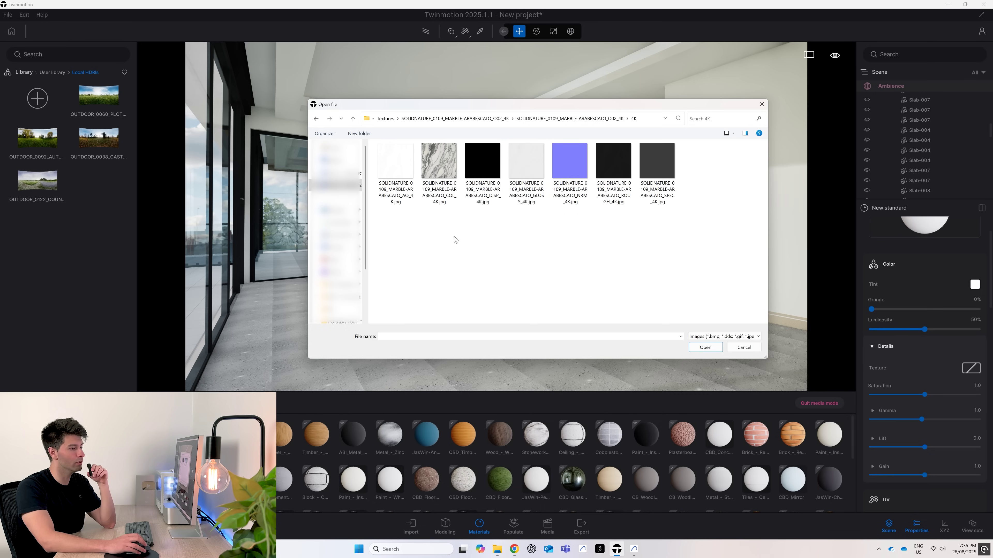
left_click(732, 133)
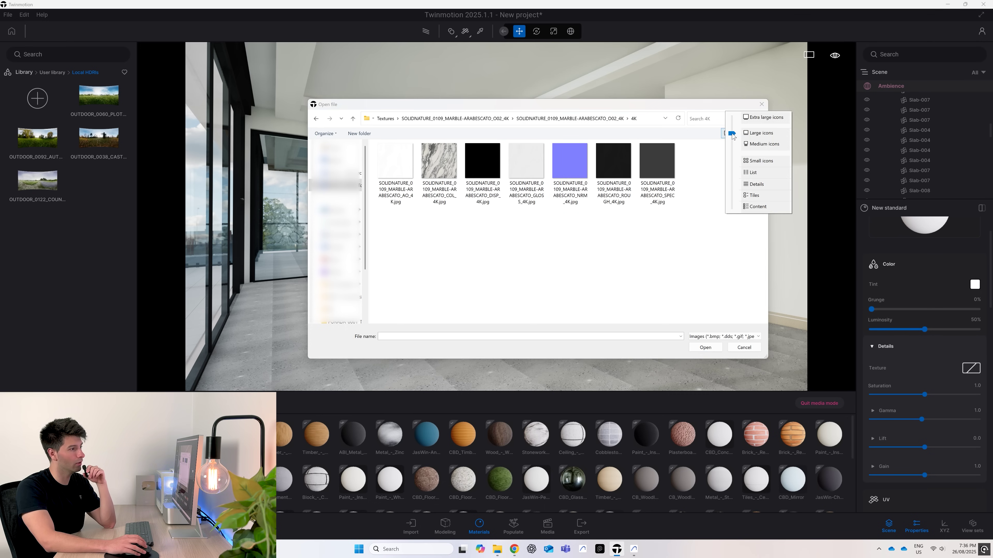
left_click(750, 173)
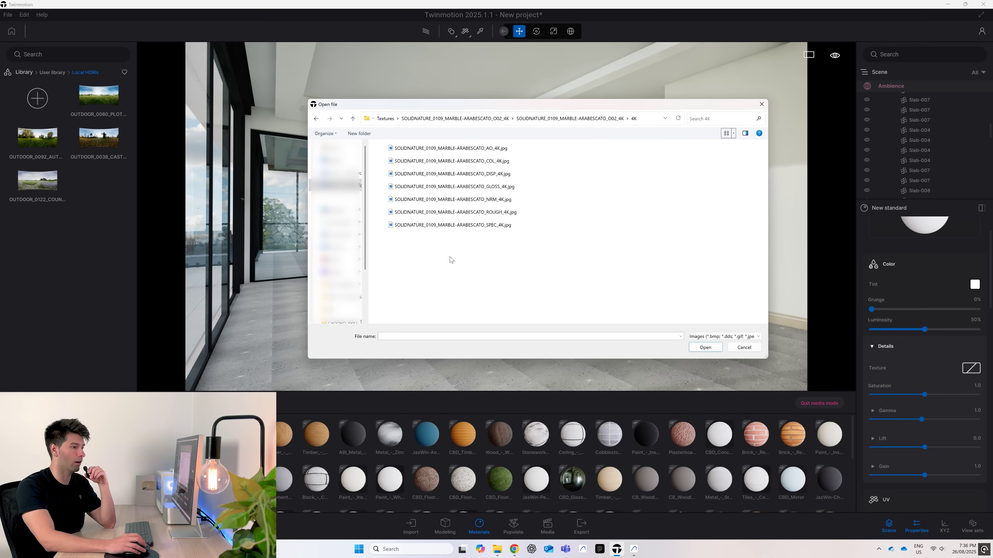
left_click(480, 162)
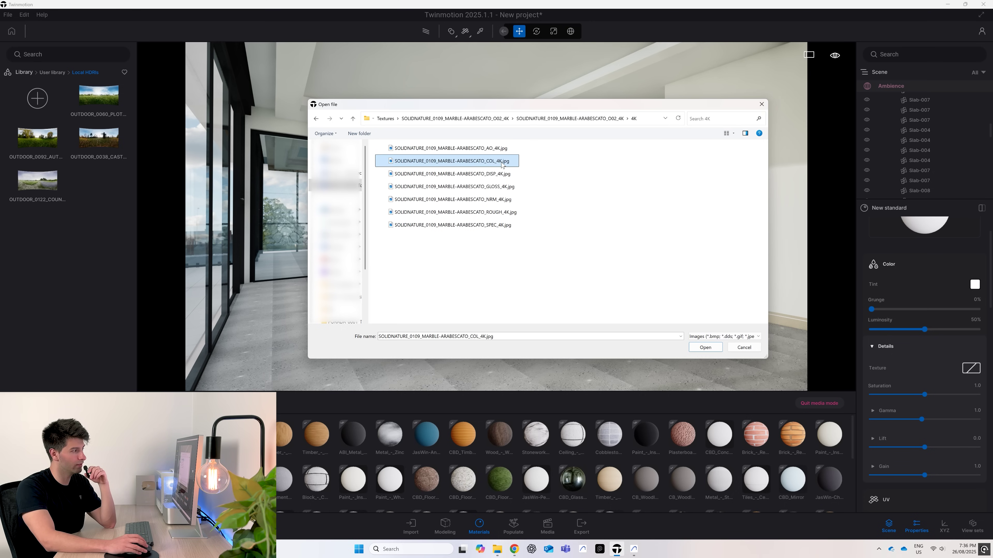
left_click(705, 347)
Step: Load the marble ROUGH 4K map as roughness and the GLOSS 4K map as metallic
scroll(924, 382, "down", 5)
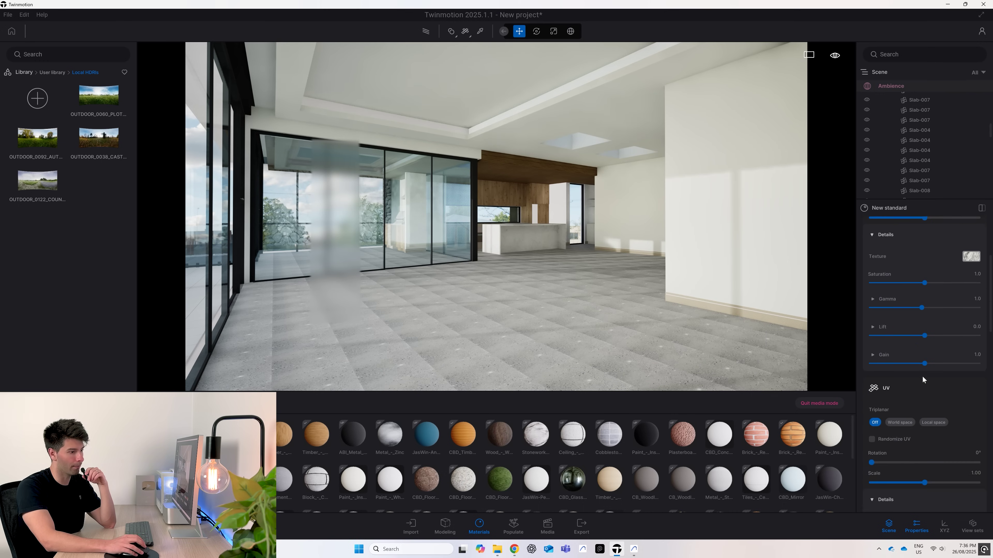
scroll(934, 379, "down", 6)
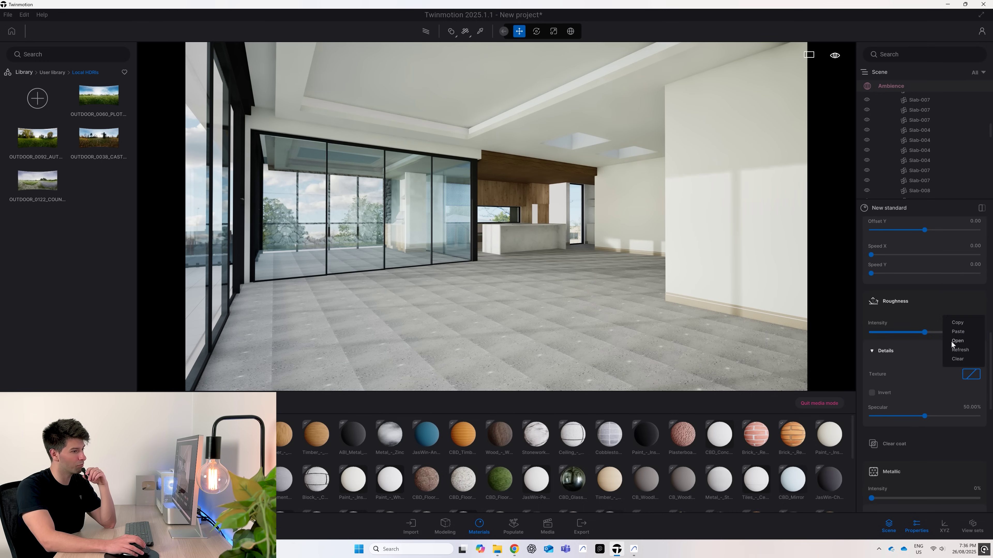
left_click(970, 374)
left_click(164, 103)
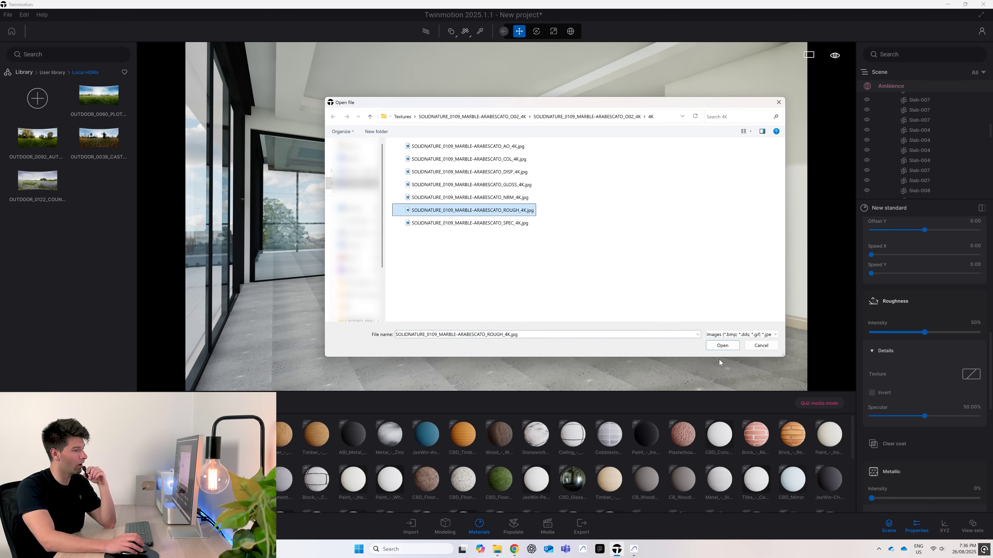
left_click(710, 347)
scroll(938, 393, "down", 3)
right_click(953, 389)
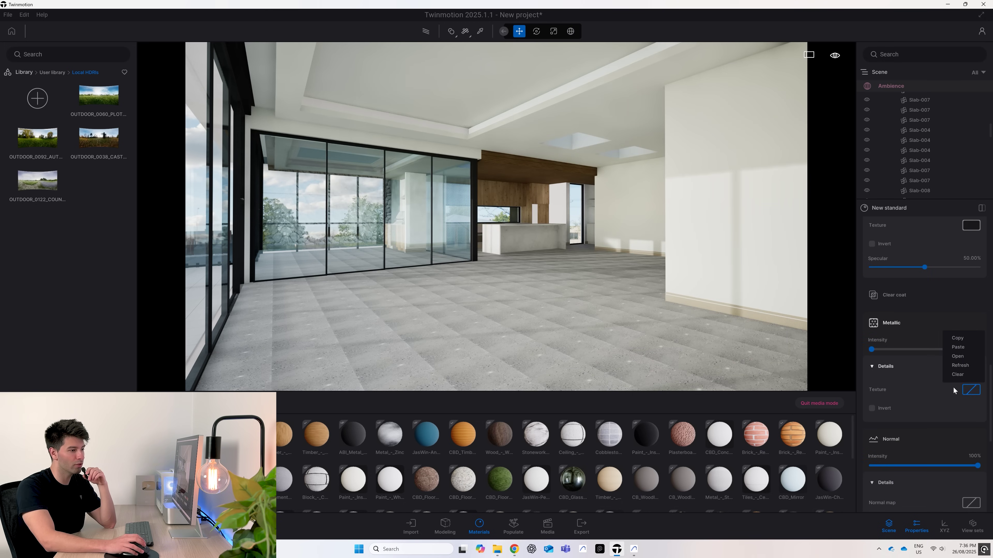
left_click(957, 356)
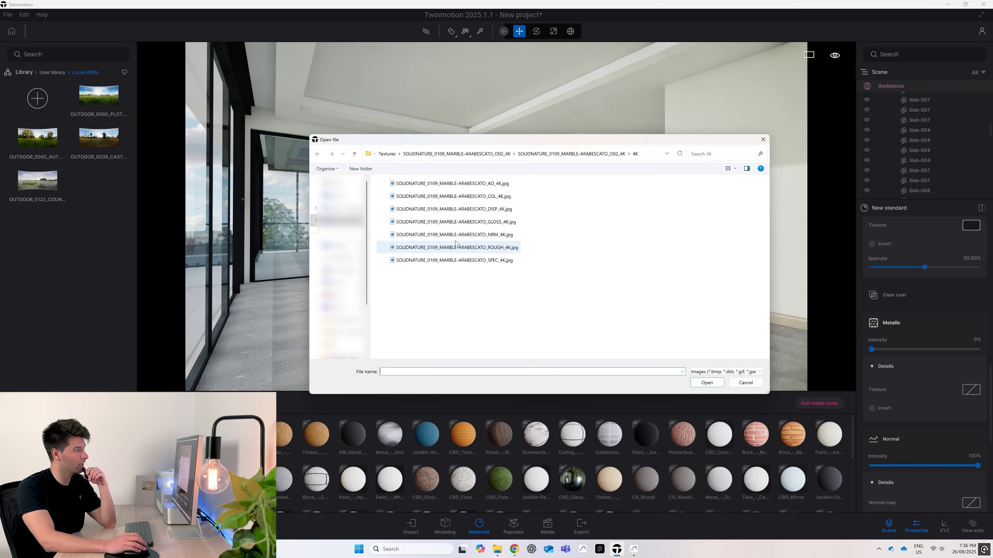
left_click(464, 222)
left_click(707, 383)
Step: Load the marble NRM normal map and AO ambient occlusion map into the material
scroll(886, 394, "down", 2)
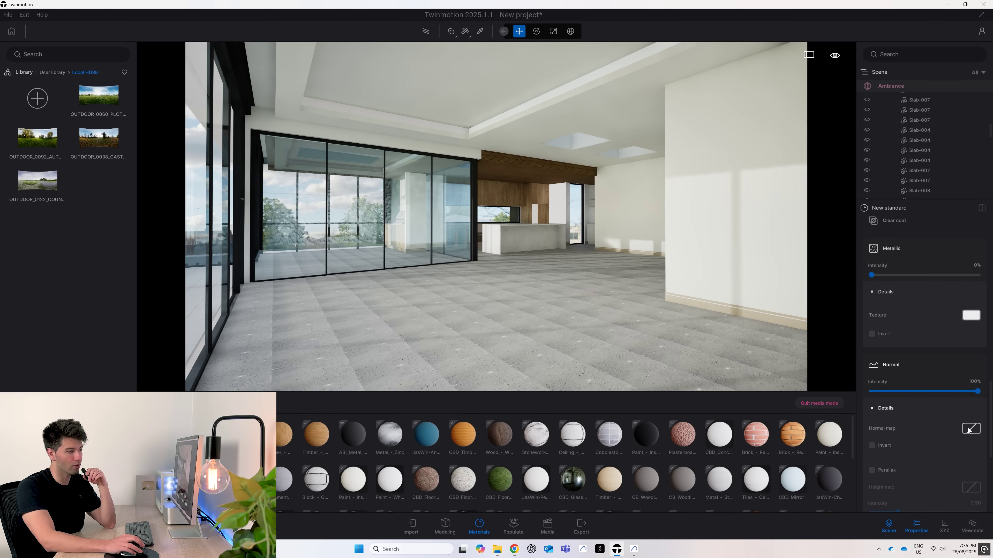
right_click(971, 428)
left_click(957, 395)
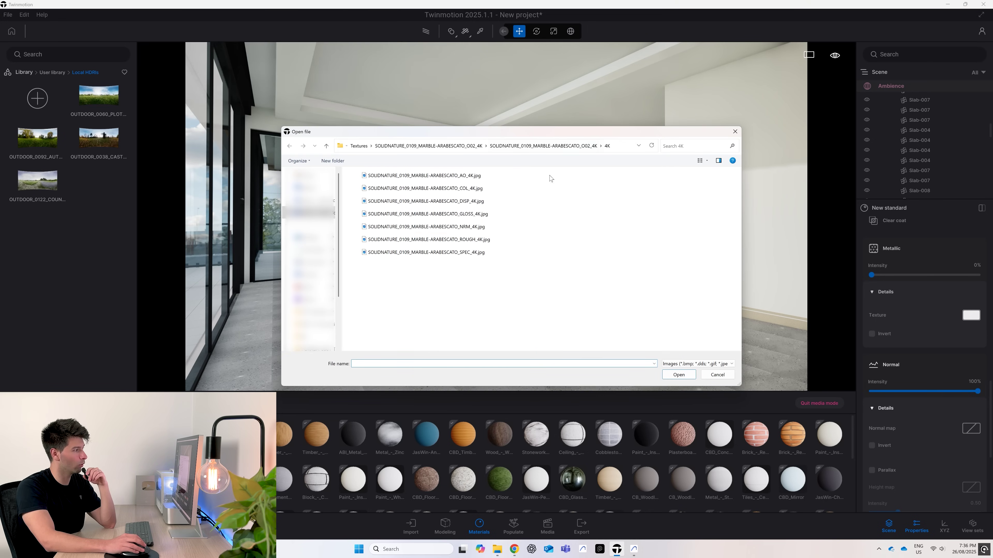
left_click(442, 227)
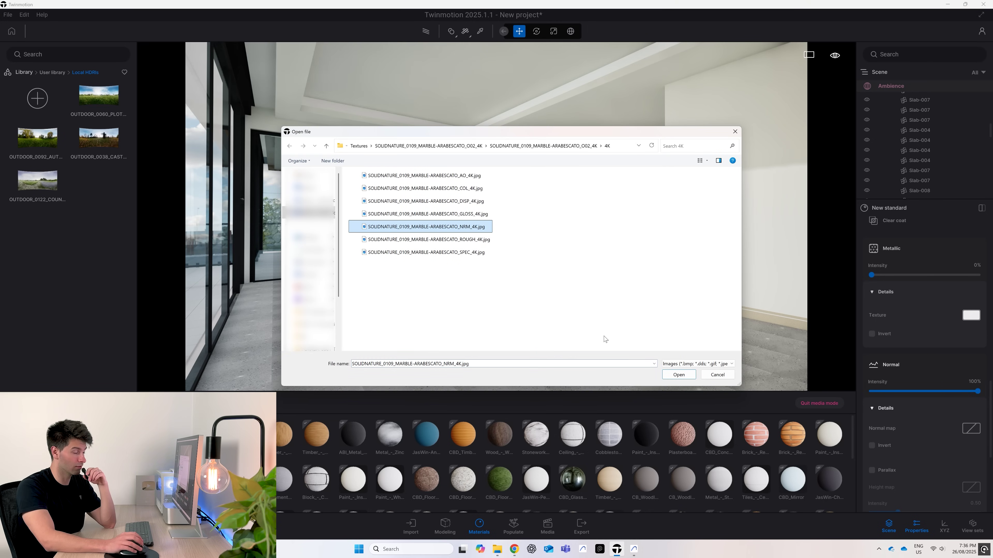
left_click(679, 374)
scroll(940, 399, "down", 5)
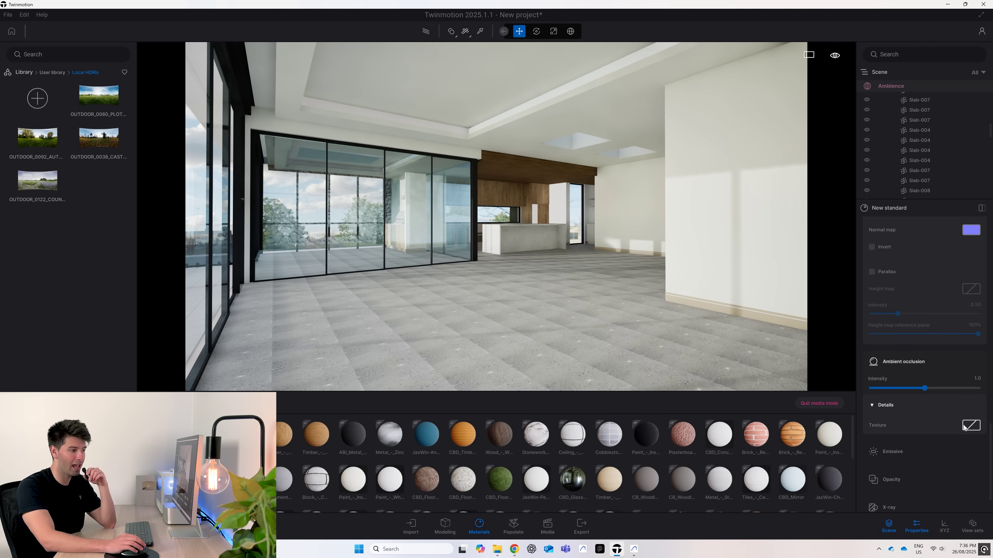
left_click(972, 429)
left_click(957, 395)
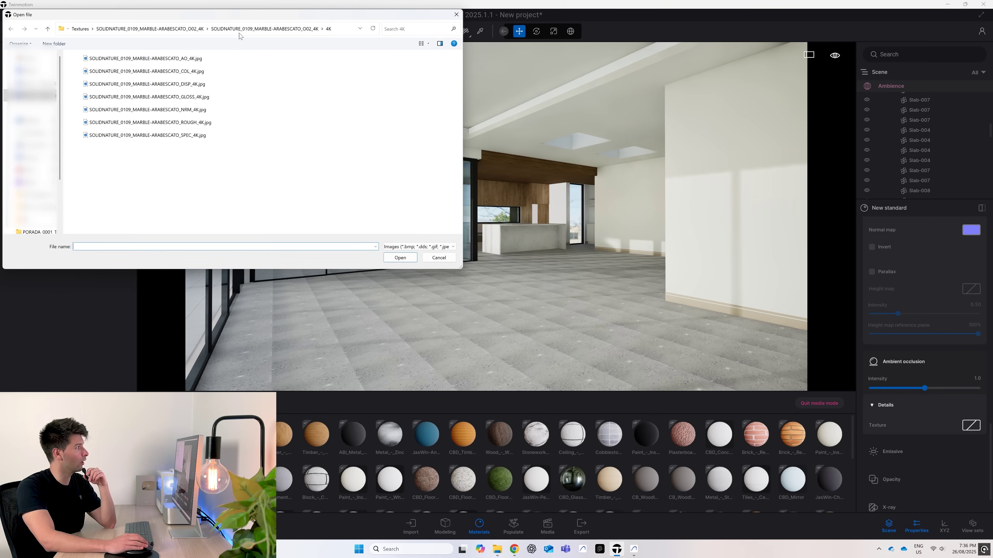
double_click(376, 118)
scroll(944, 399, "up", 10)
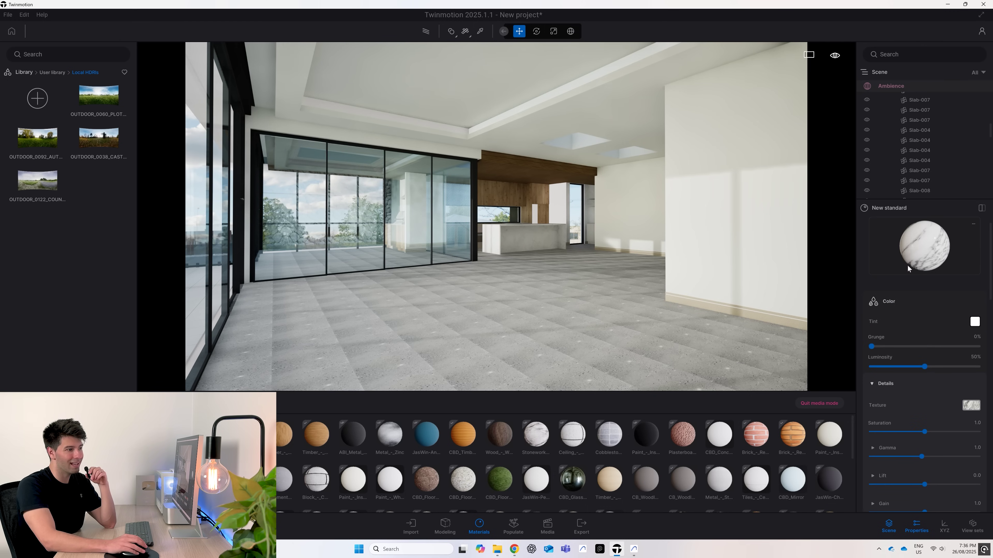
Step: Apply the marble material to the kitchen island and set its UV rotation to 90
left_click_drag(938, 250, 530, 238)
left_click(530, 237)
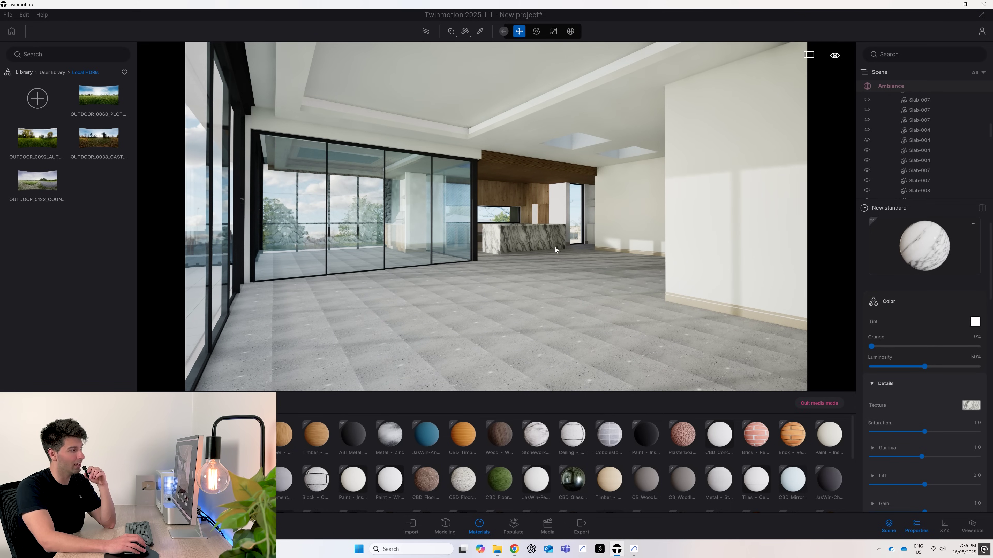
scroll(916, 342, "down", 6)
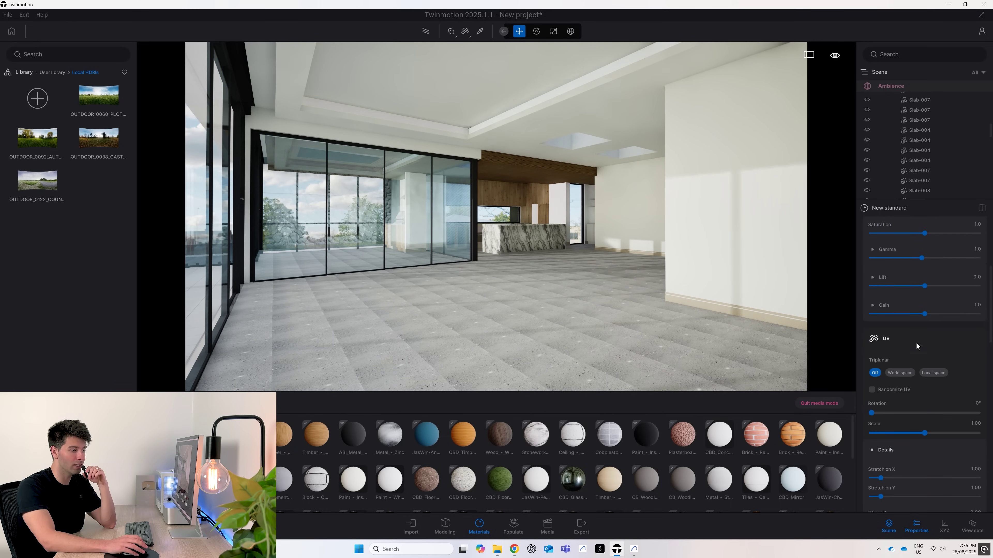
left_click(977, 354)
type("90")
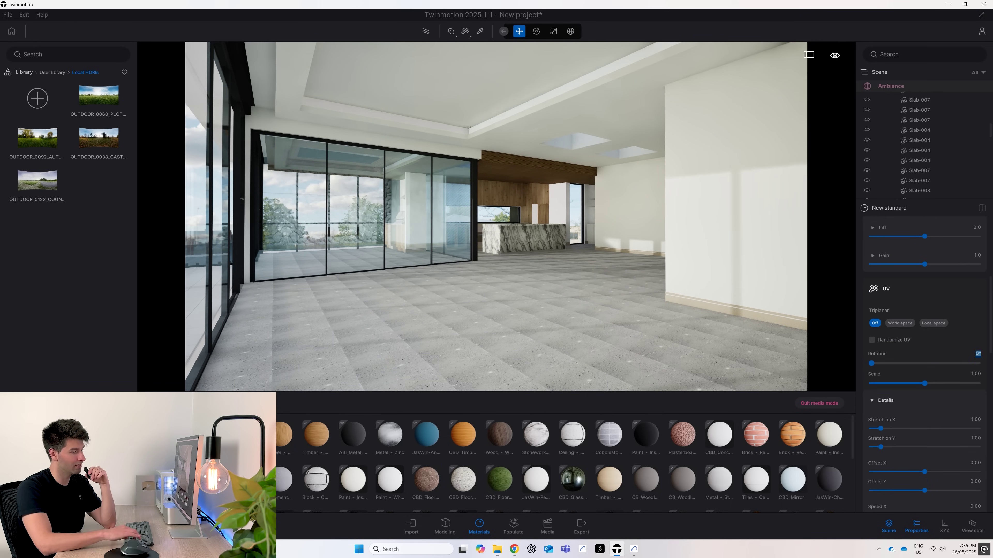
key("Return")
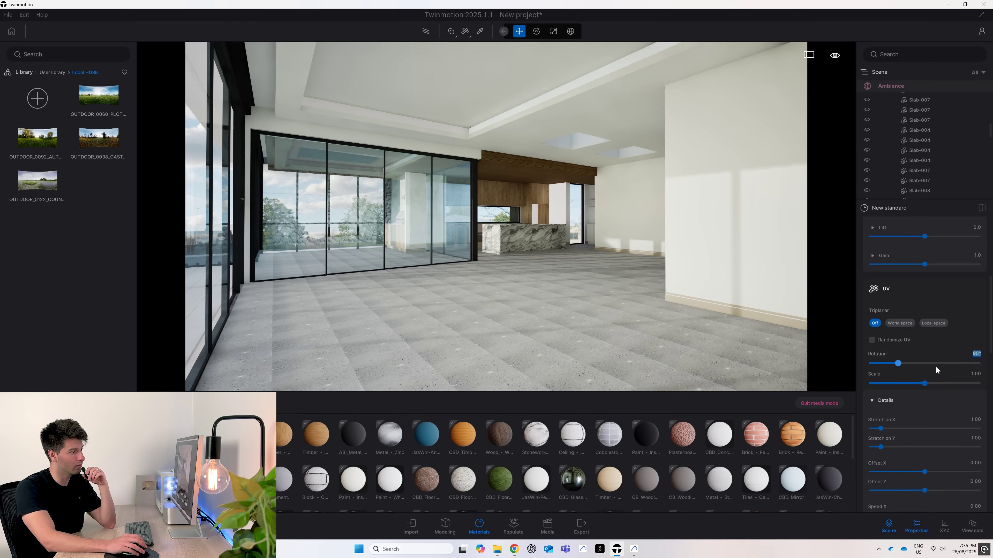
scroll(936, 366, "up", 5)
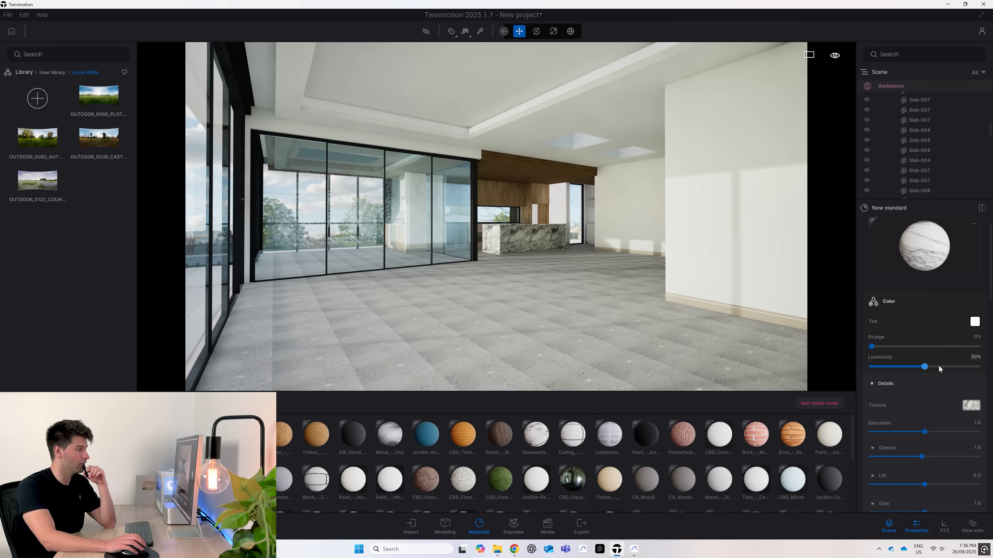
Step: Rename the material to 'Marble - Arab' and add it to the user library
left_click(206, 420)
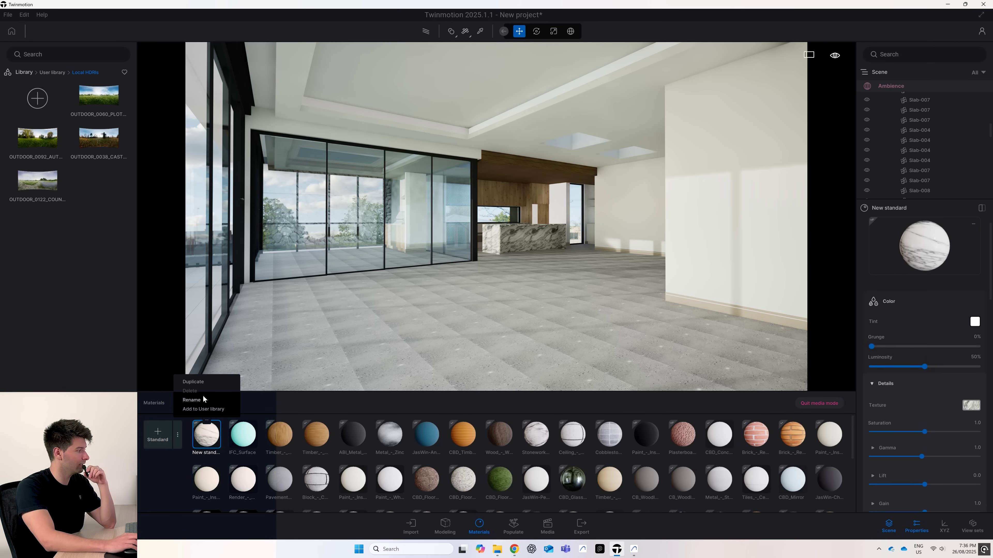
left_click(191, 400)
type("Marble - Arab")
key("Return")
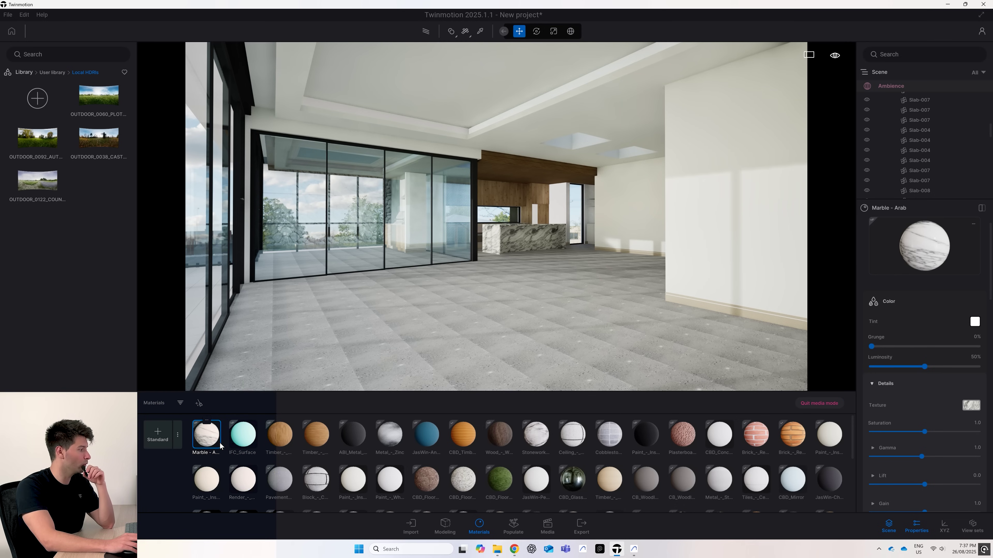
left_click(206, 420)
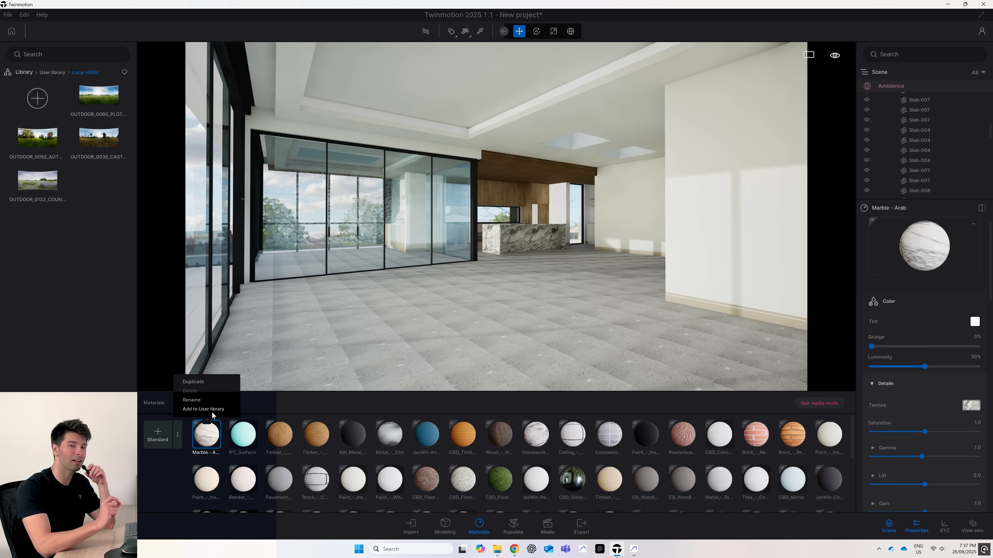
left_click(211, 412)
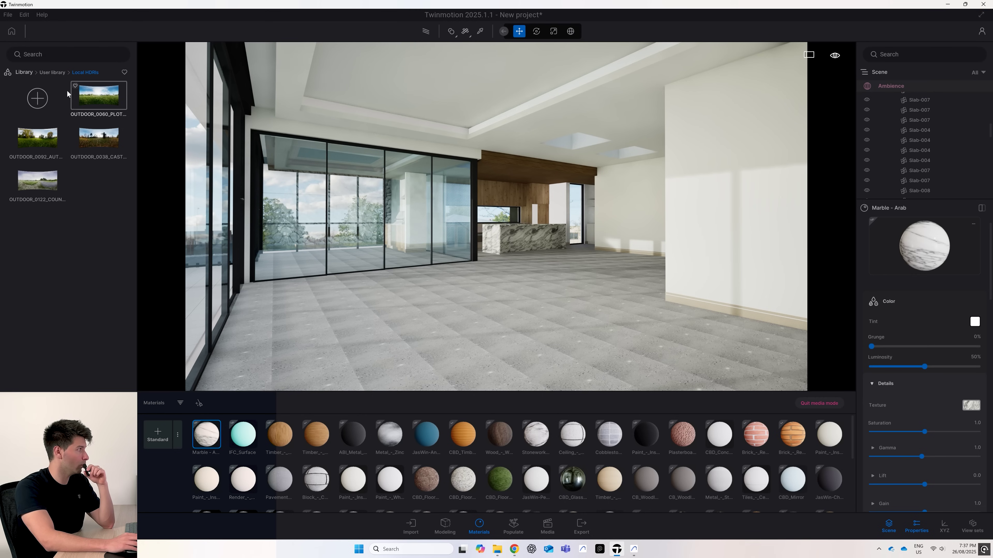
Step: From the saved Textures folder, apply Grey Floor Tiles, Grey-Brown Wood Veneer and Stacked Stone to floor, panel and fireplace wall
left_click(56, 72)
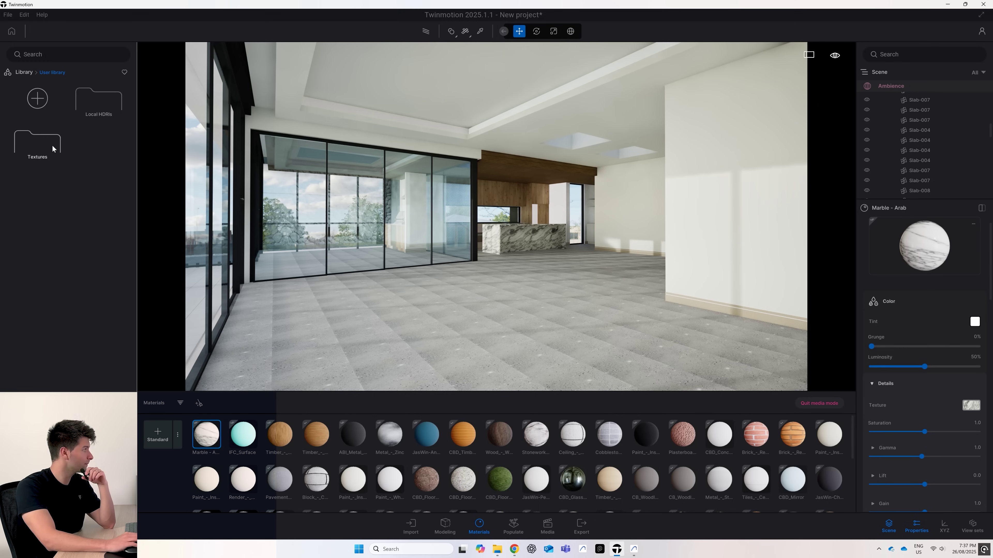
left_click(43, 141)
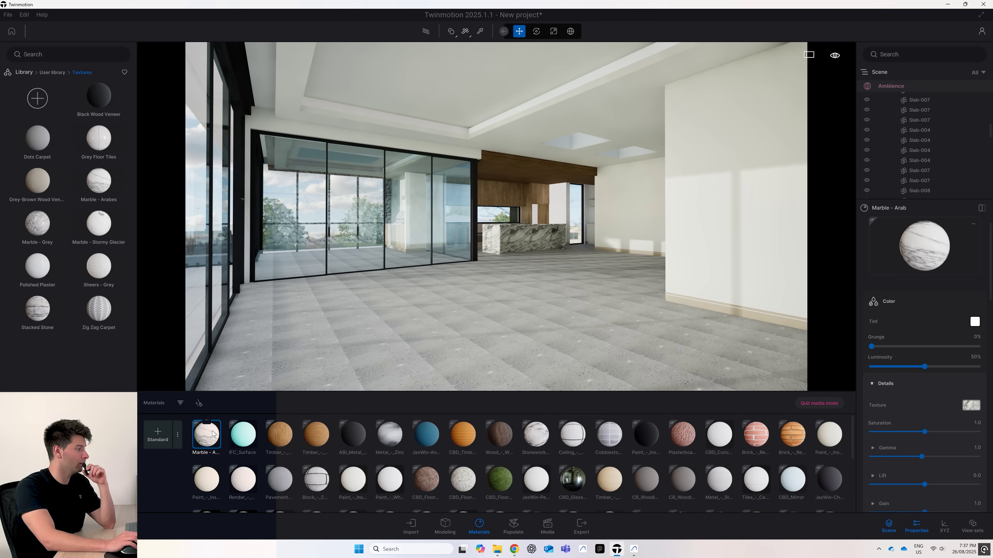
left_click(206, 421)
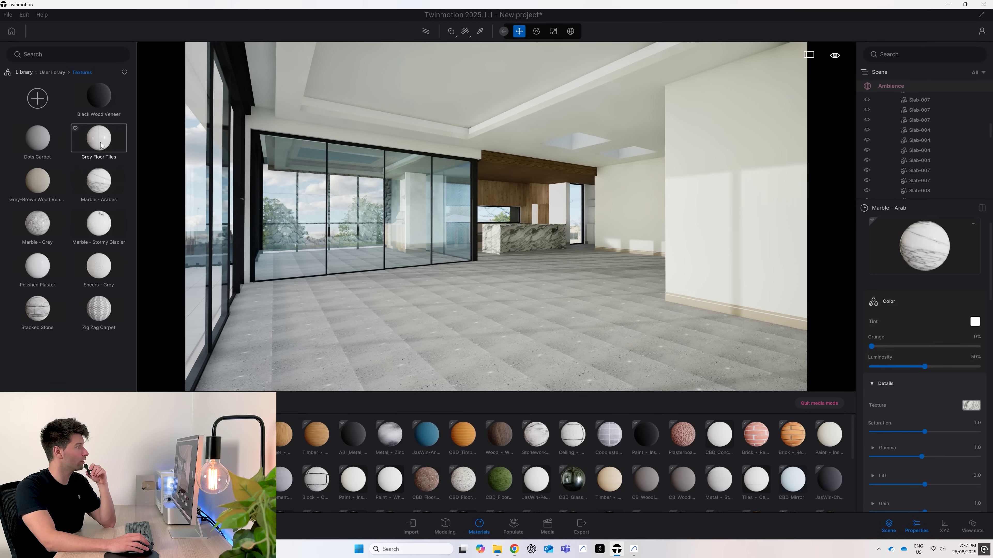
left_click_drag(103, 141, 384, 313)
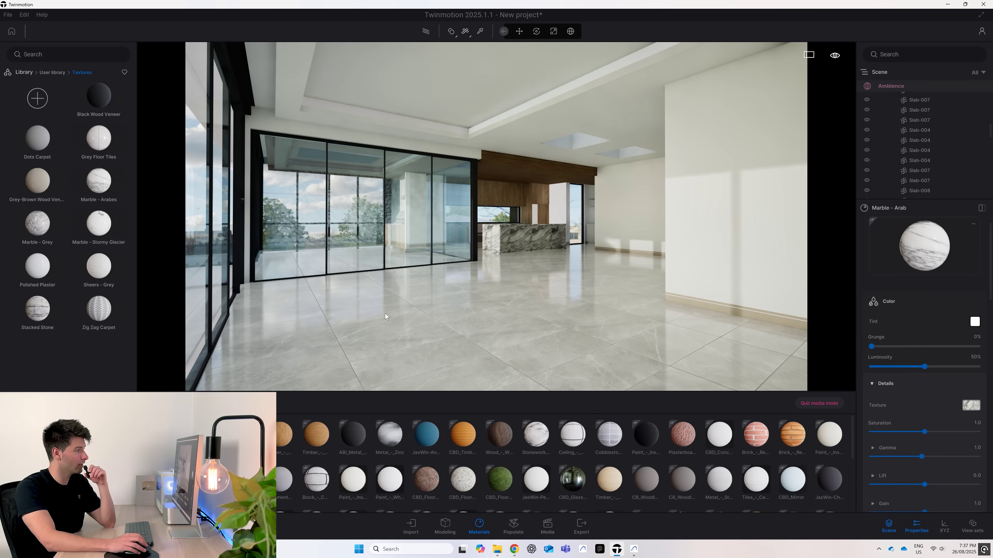
left_click_drag(38, 180, 522, 193)
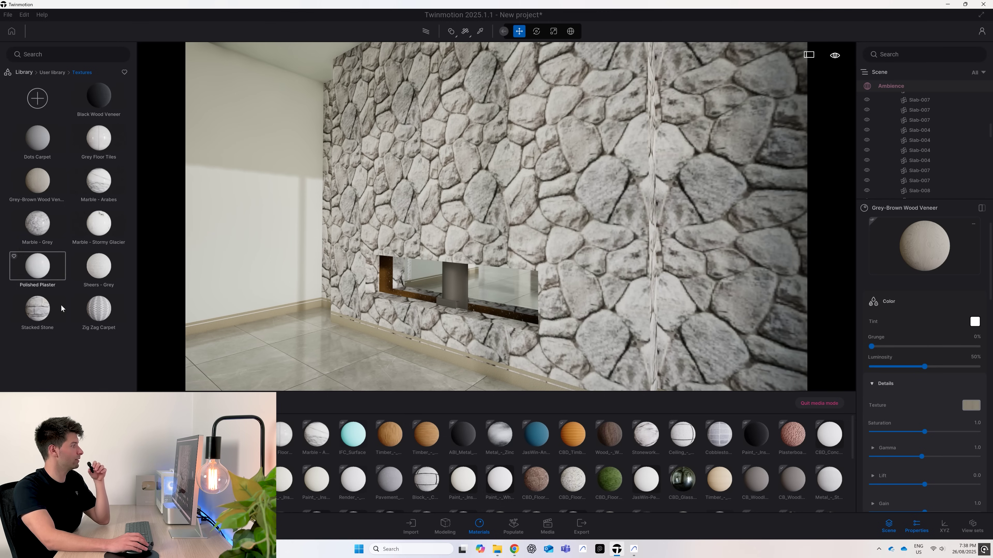
left_click_drag(61, 304, 557, 234)
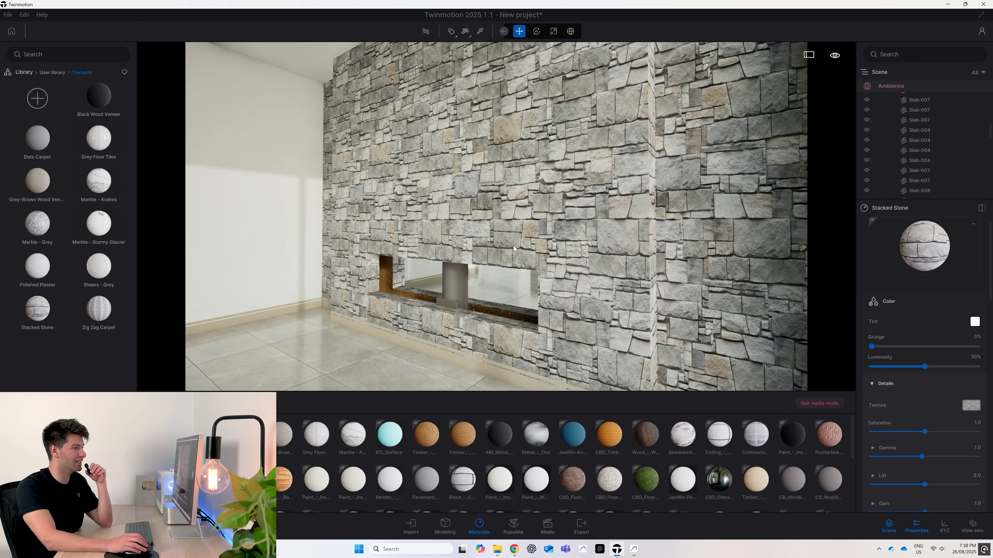
Step: In the Image1 view, apply Polished Plaster to the right wall and raise its roughness to about 41%
left_click(547, 526)
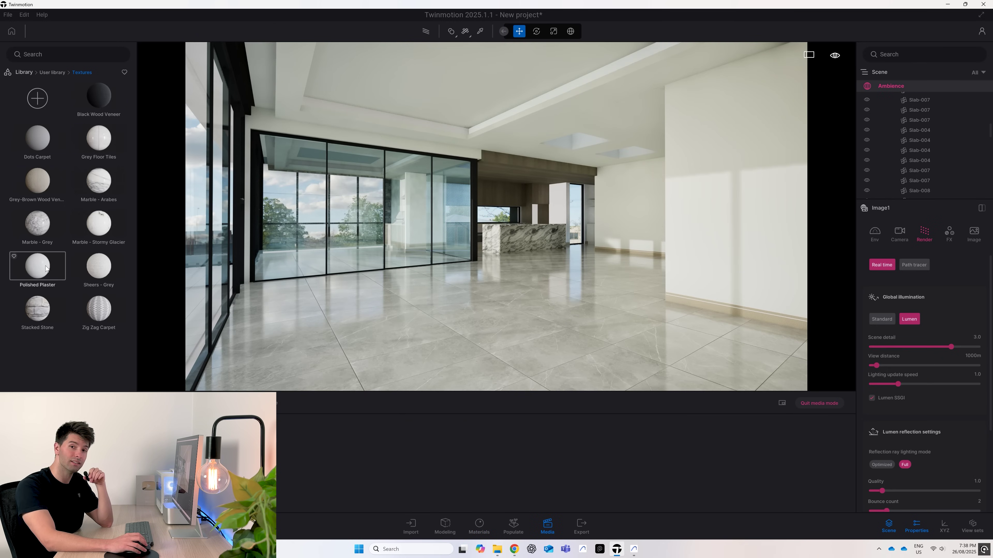
left_click_drag(39, 269, 698, 246)
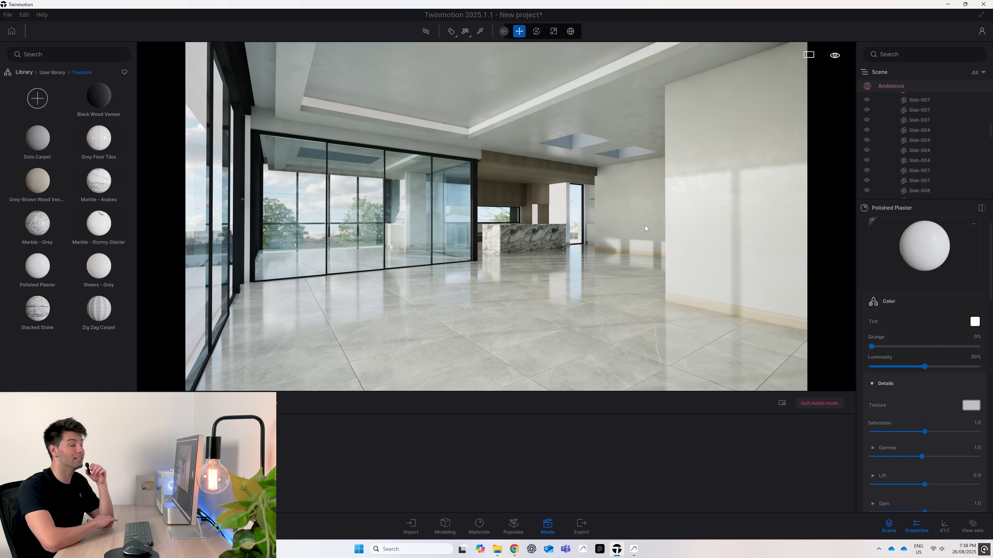
scroll(908, 391, "down", 10)
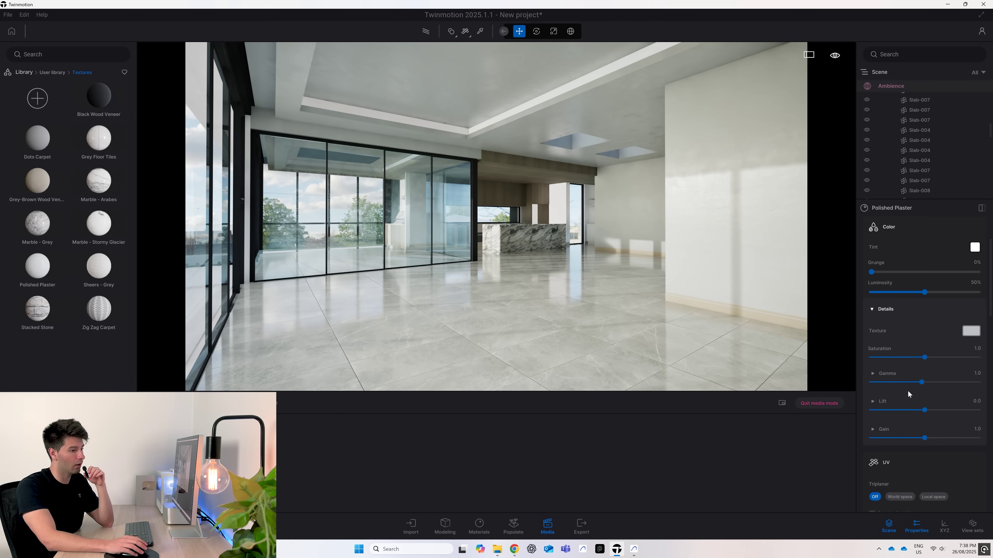
mouse_move(896, 345)
left_mouse_down()
mouse_move(922, 345)
mouse_move(912, 344)
left_mouse_up()
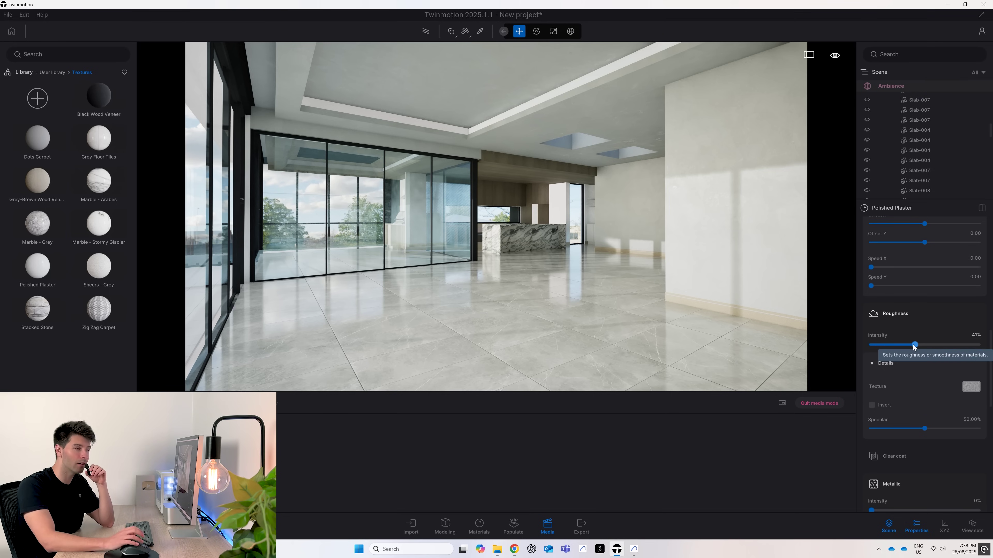
scroll(871, 242, "up", 10)
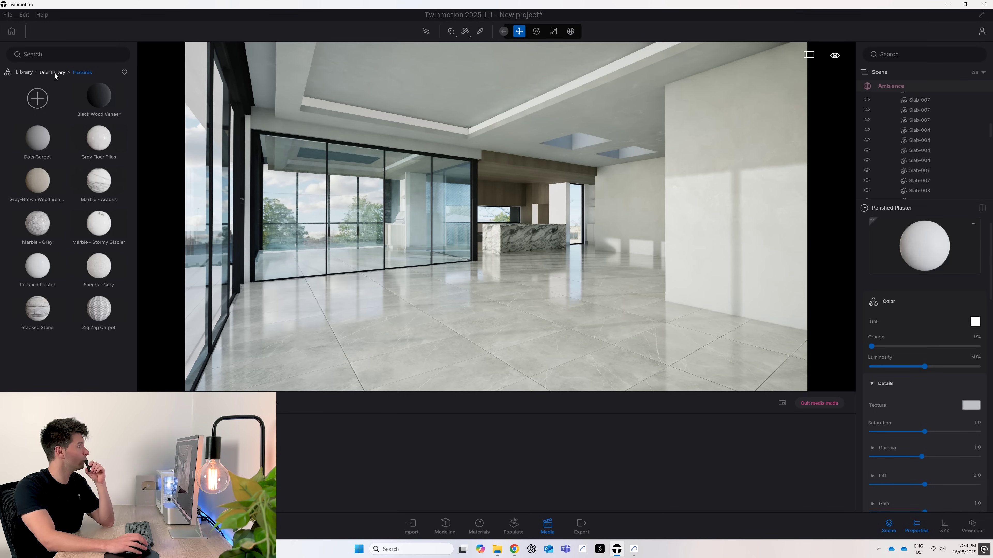
Step: Apply Clear glass from the library's Glass materials to the windows and lower its opacity to 15%
left_click(24, 70)
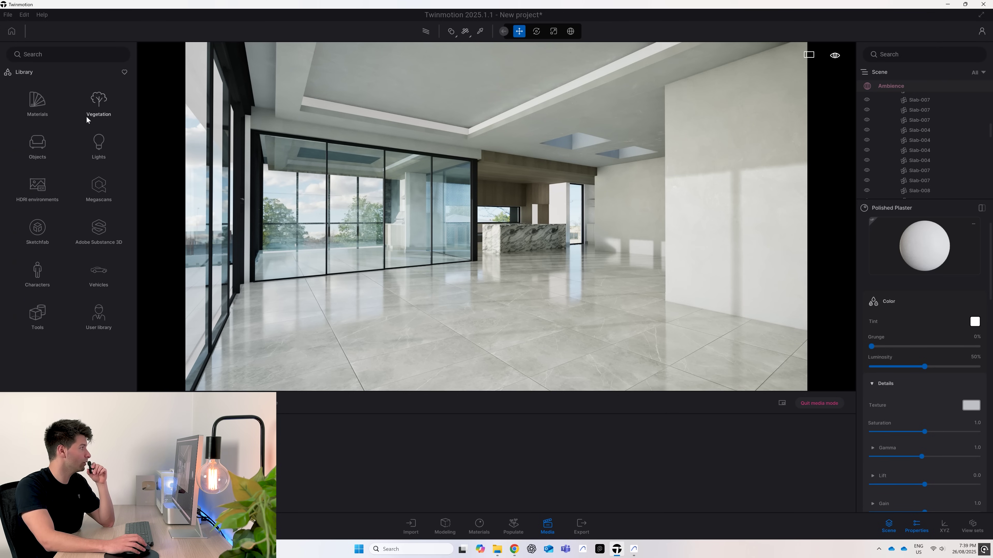
left_click(34, 102)
left_click(32, 103)
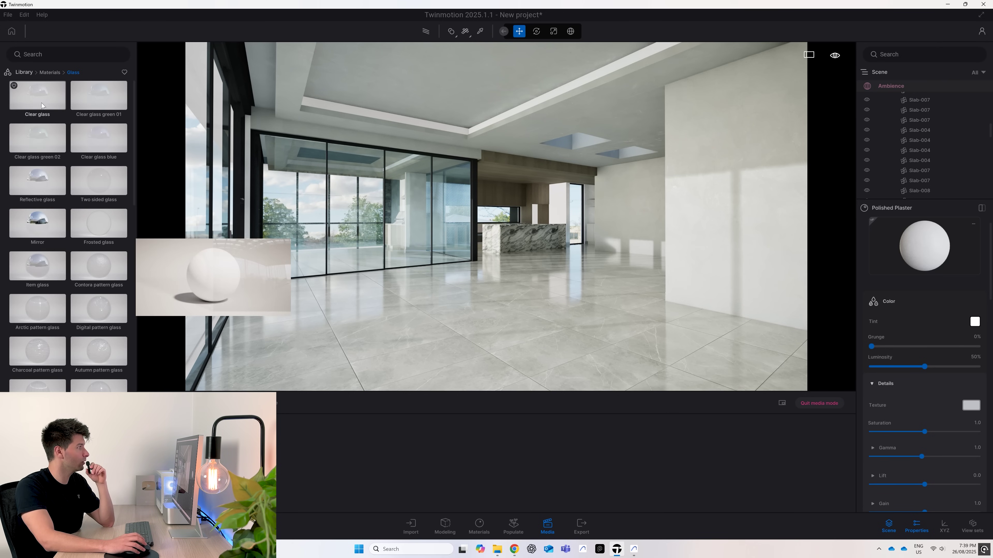
left_click_drag(41, 102, 300, 181)
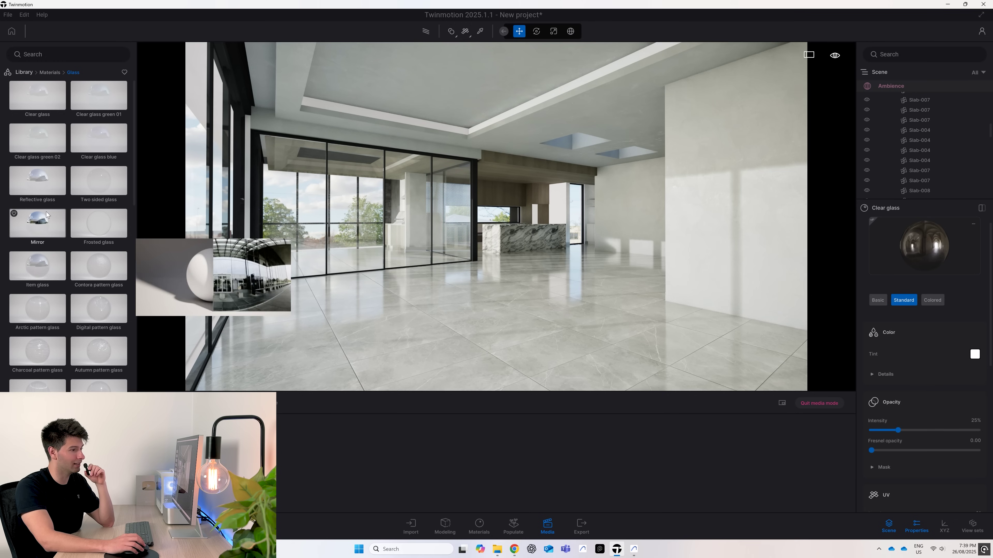
mouse_move(897, 430)
left_mouse_down()
mouse_move(872, 432)
mouse_move(887, 430)
left_mouse_up()
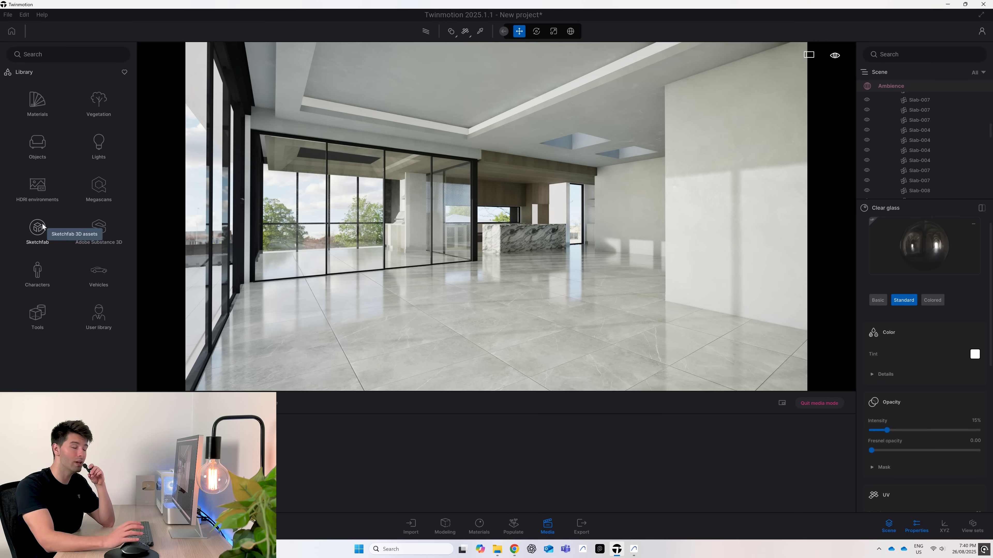
Step: Switch to the Reawote website and browse its furniture 3D models
left_click(514, 549)
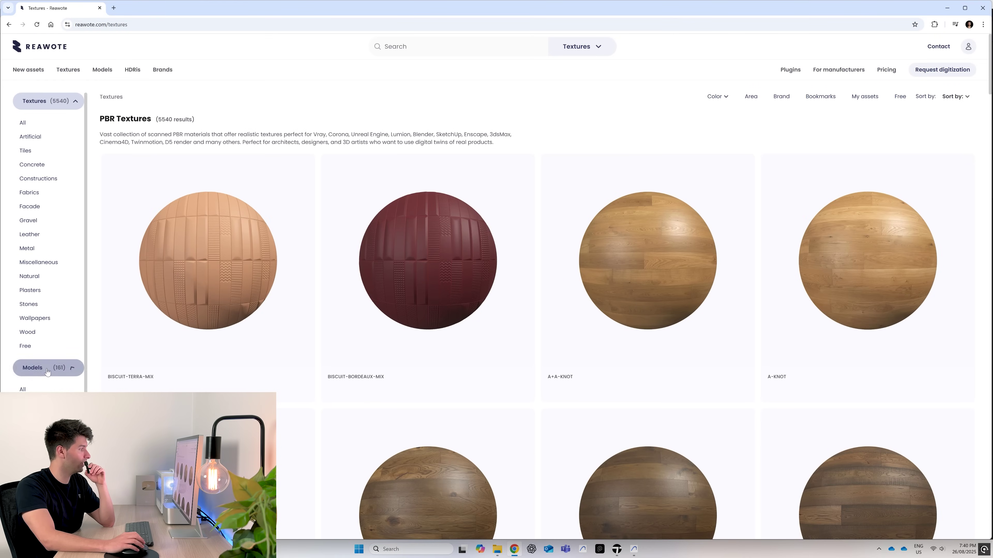
left_click(44, 369)
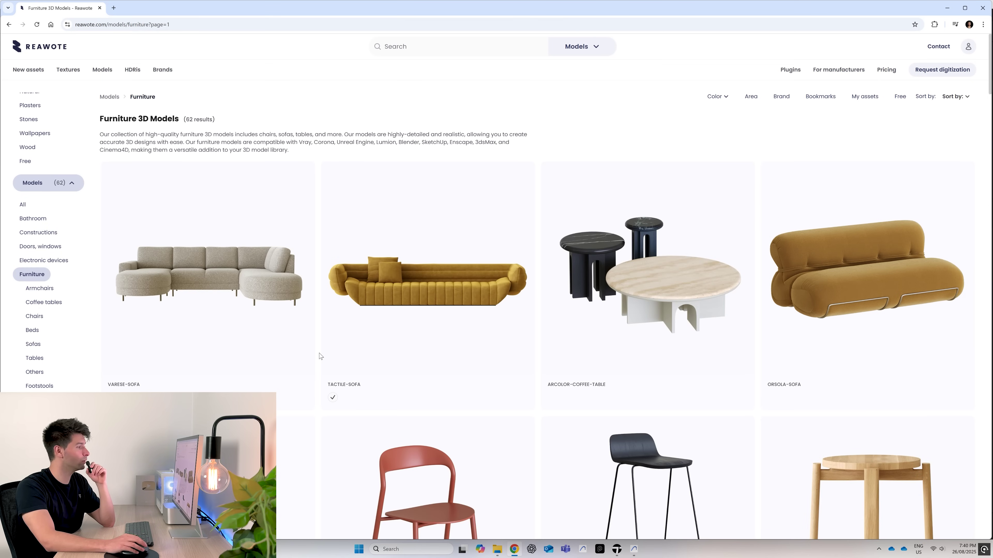
scroll(319, 356, "down", 2)
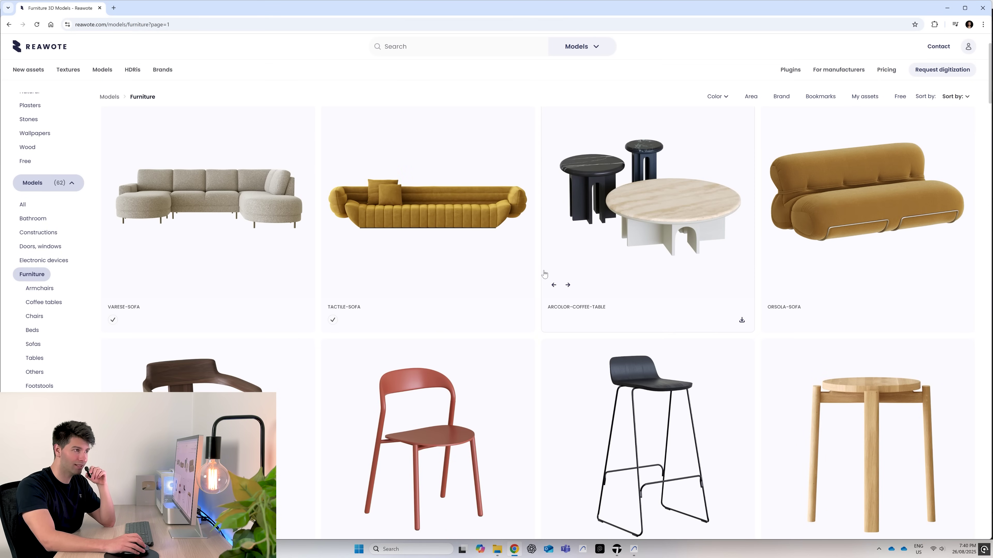
scroll(544, 274, "up", 2)
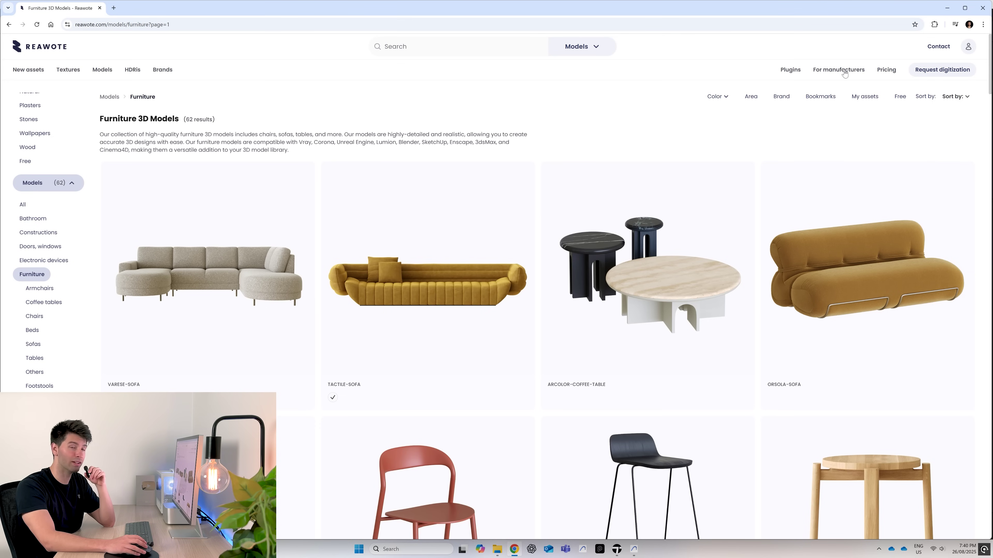
Step: Open the PORADA brand page from the Brands overview
left_click(164, 71)
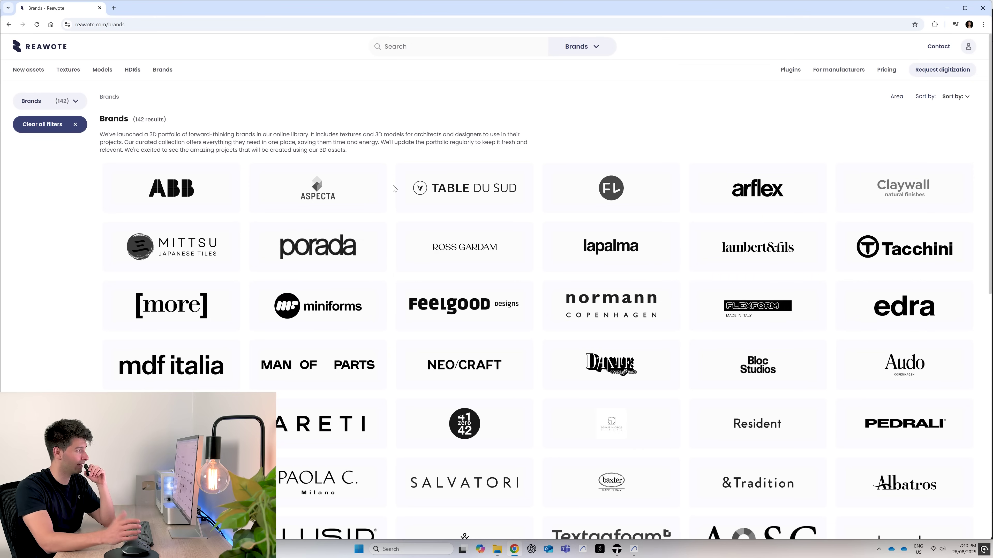
scroll(394, 189, "down", 2)
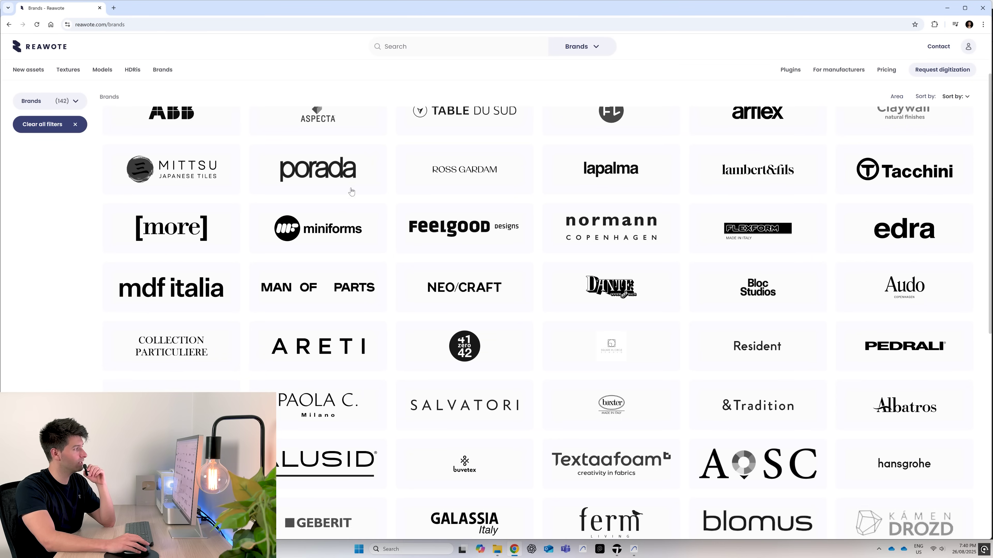
left_click(336, 180)
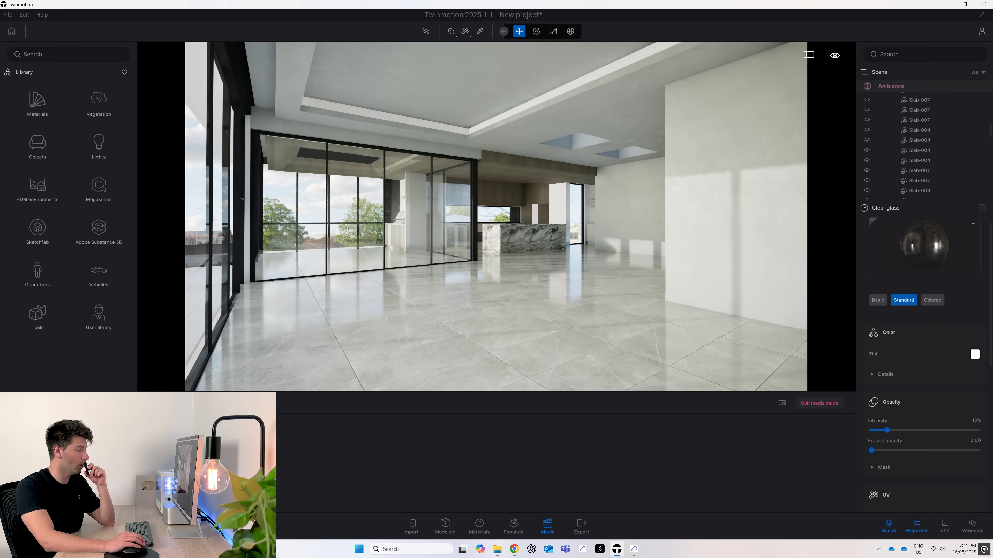
Step: Import the Tactile sofa .fbx from the BAXTER_0002_TACTILE-SOFA_FBX folder as geometry
left_click(410, 526)
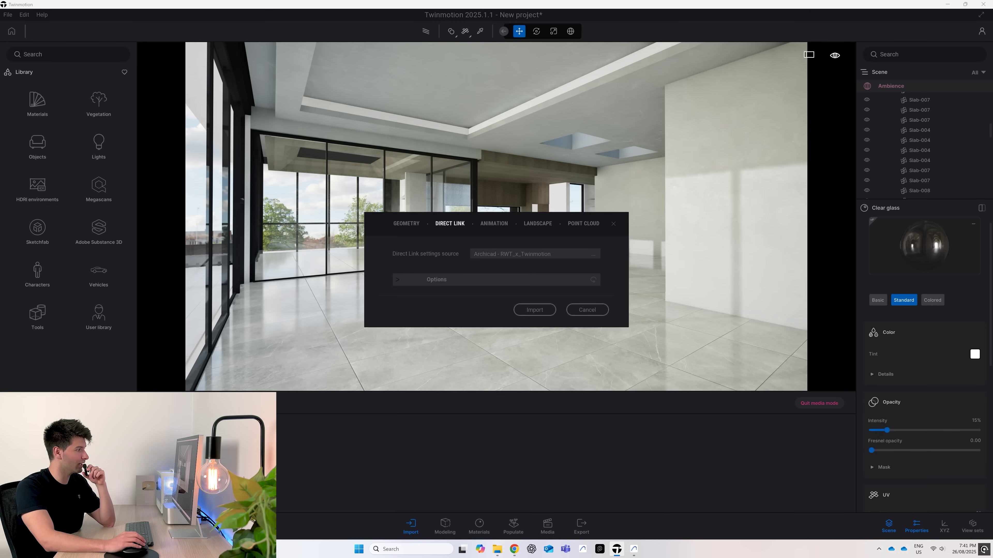
left_click(406, 225)
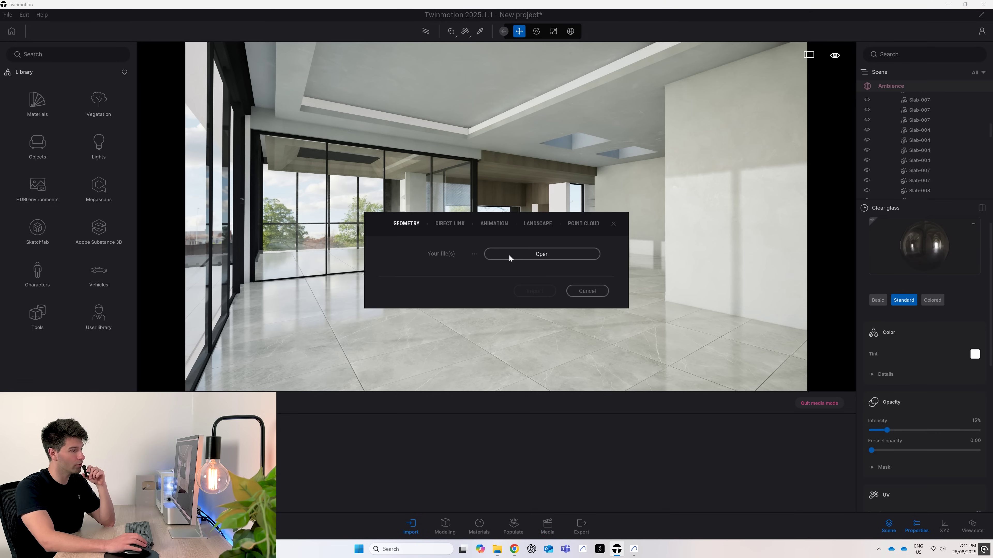
left_click(551, 256)
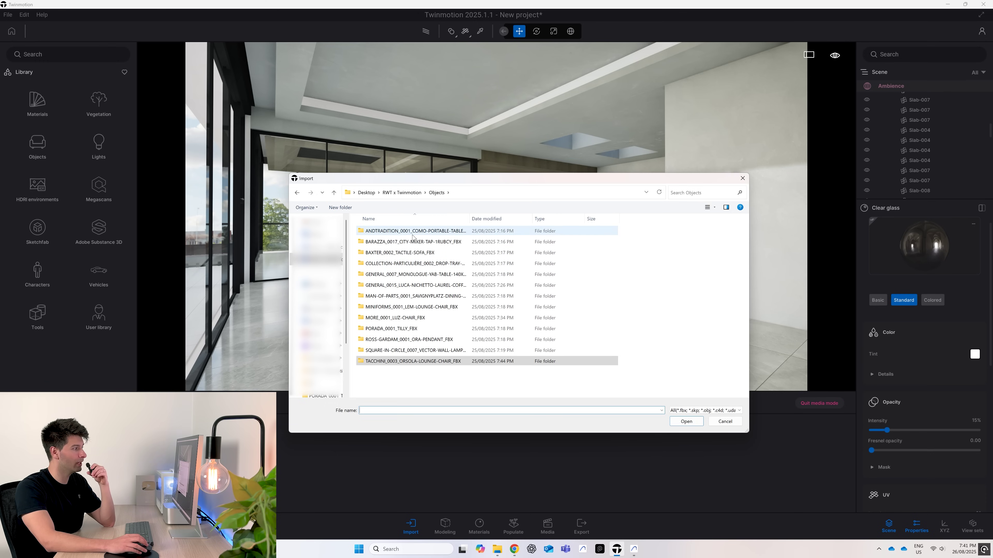
double_click(402, 253)
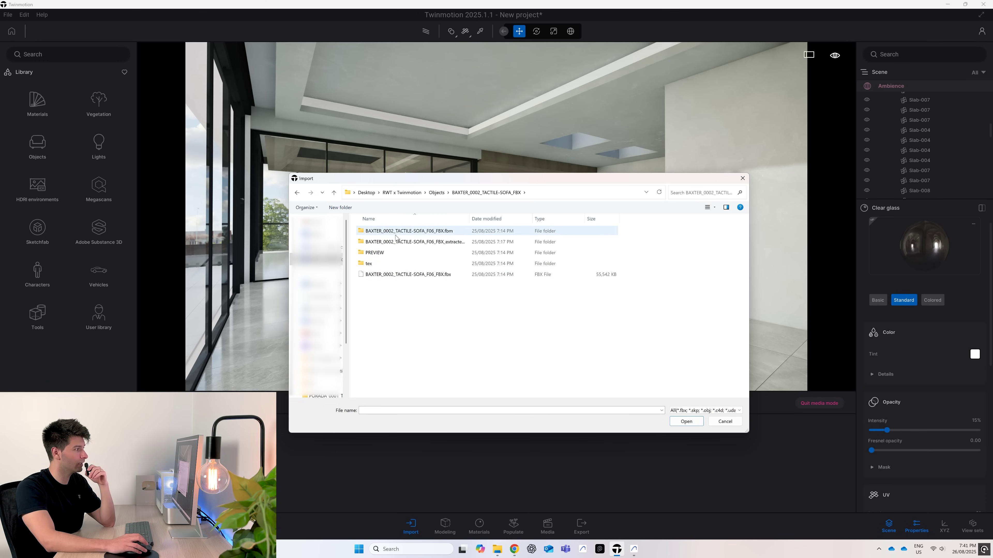
left_click(385, 275)
left_click(682, 421)
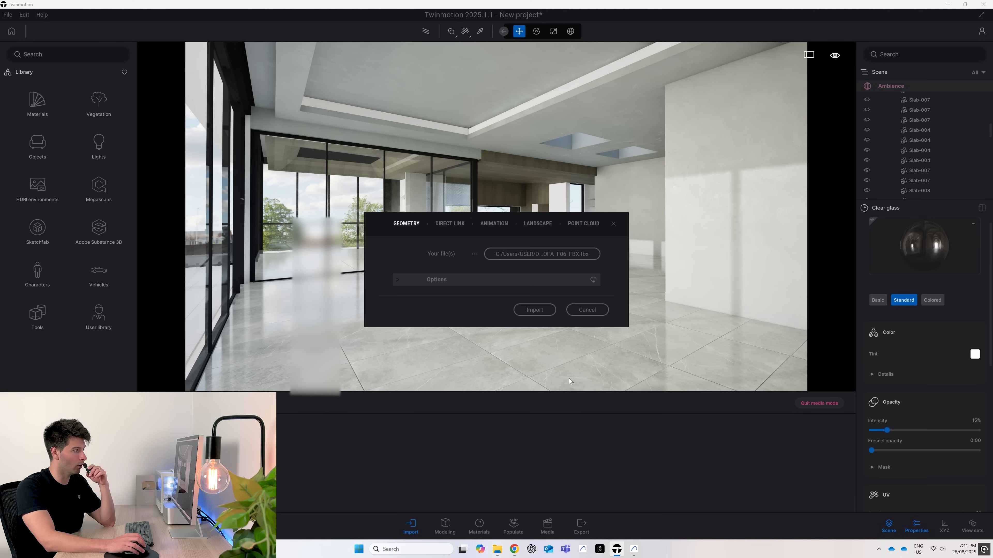
left_click(532, 309)
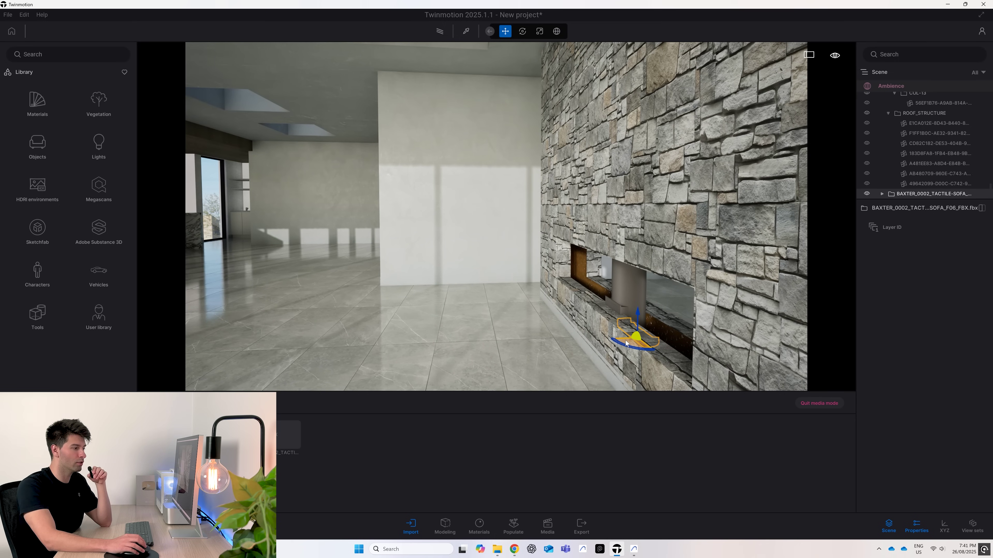
Step: Move the sofa to the middle of the room in the Image1 camera view
left_click_drag(637, 338, 292, 332)
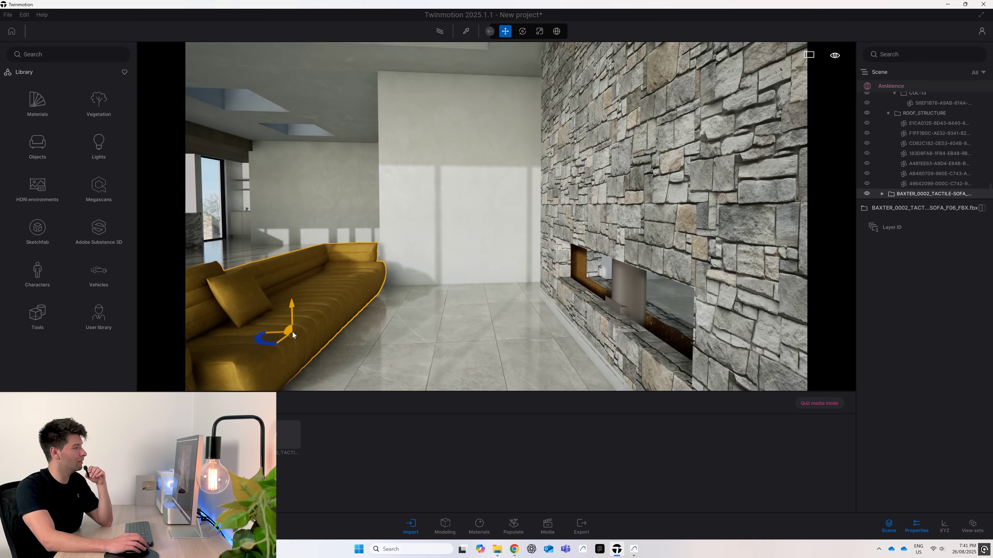
left_click(562, 528)
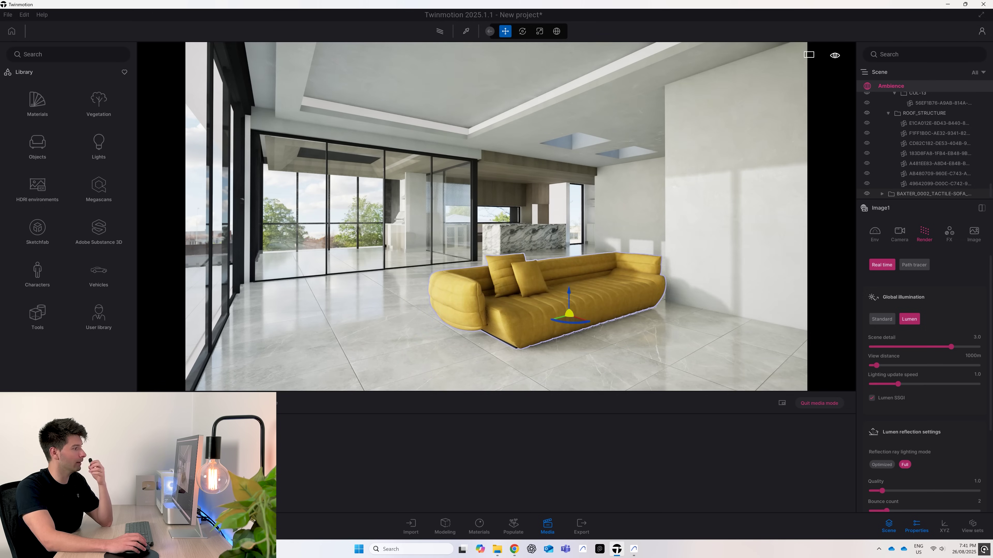
left_click_drag(570, 315, 539, 301)
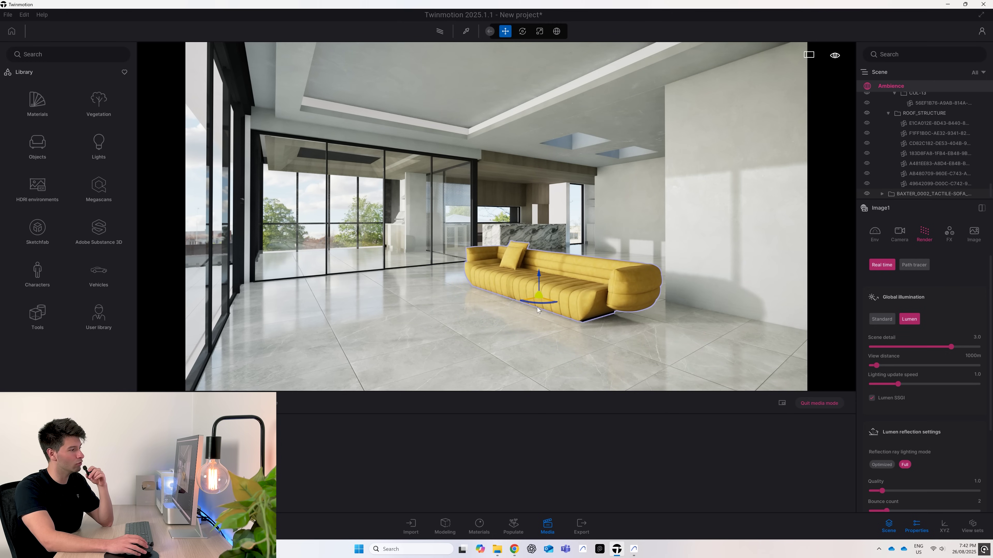
left_click(511, 335)
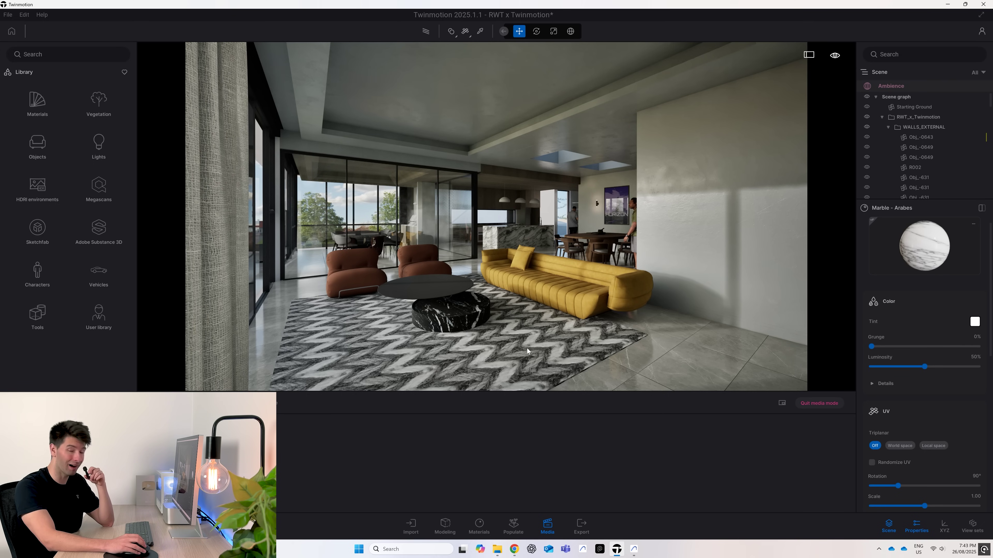
Step: Sample the rug's chevron material with the material picker, then exit sampling
left_click(480, 32)
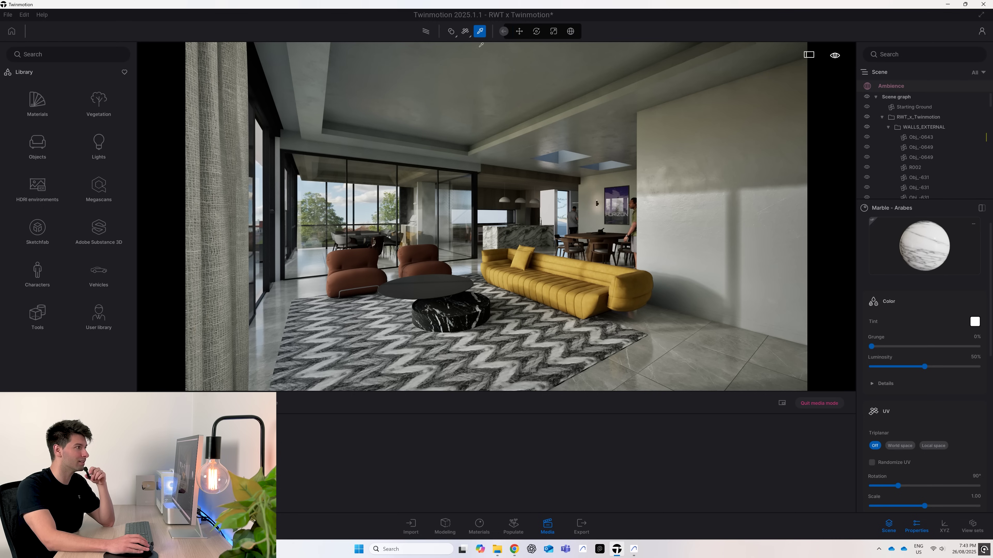
left_click(390, 344)
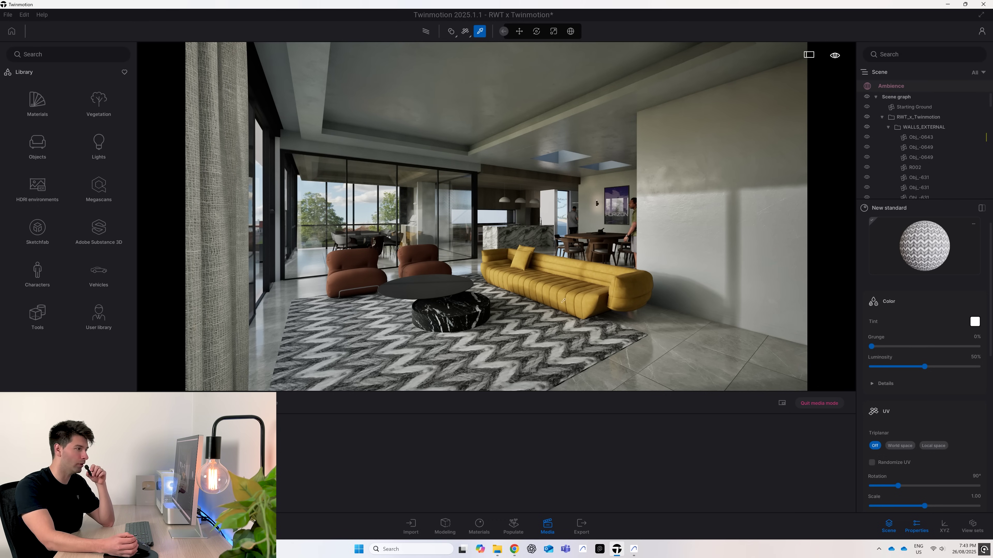
key("Escape")
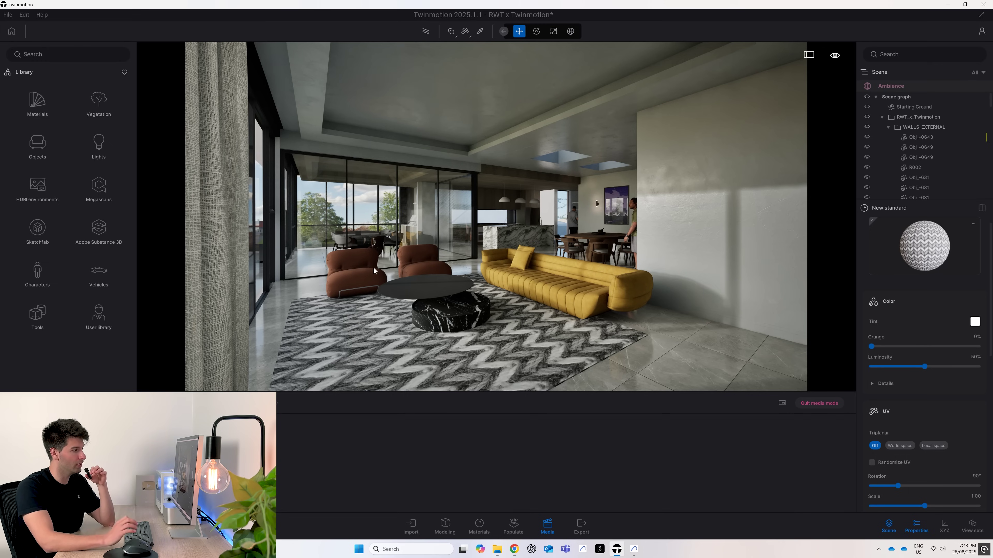
Step: Start a PNG image export of the furnished living-room view from the Export panel
left_click(582, 527)
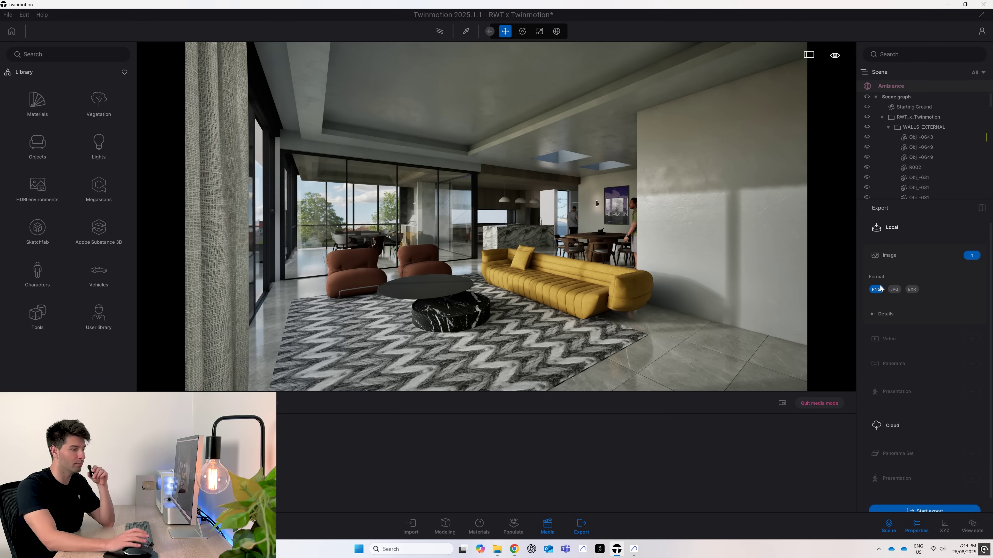
scroll(880, 288, "down", 1)
left_click(924, 499)
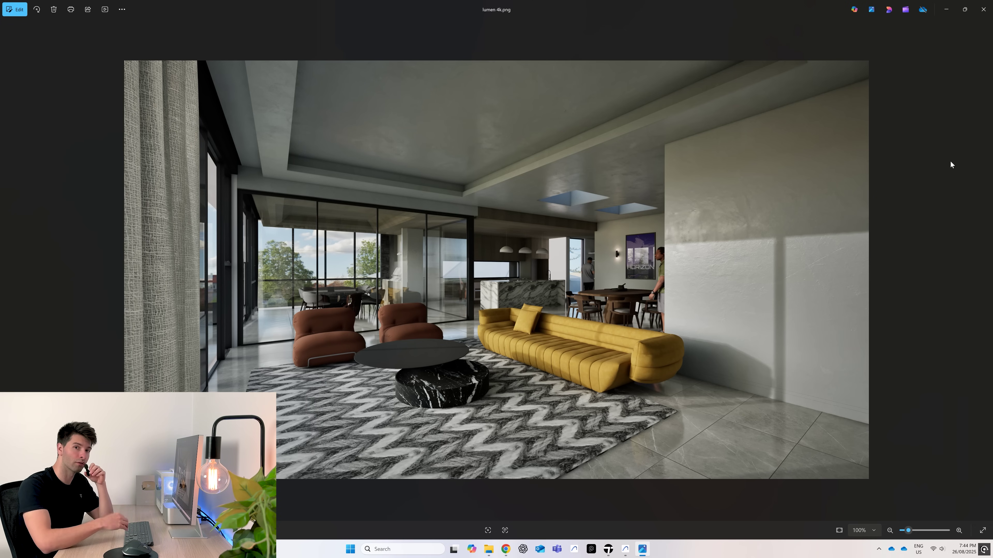
key("Right")
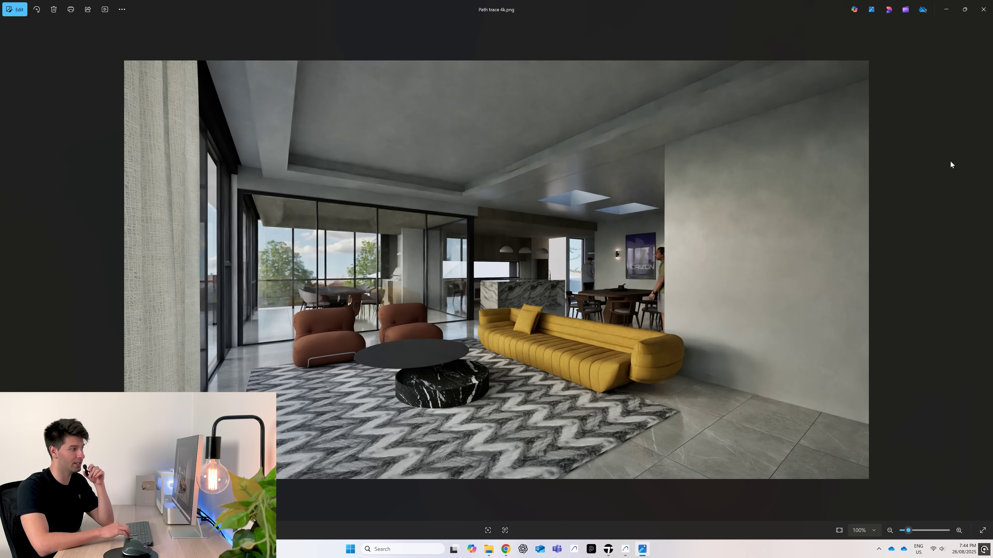
key("Left")
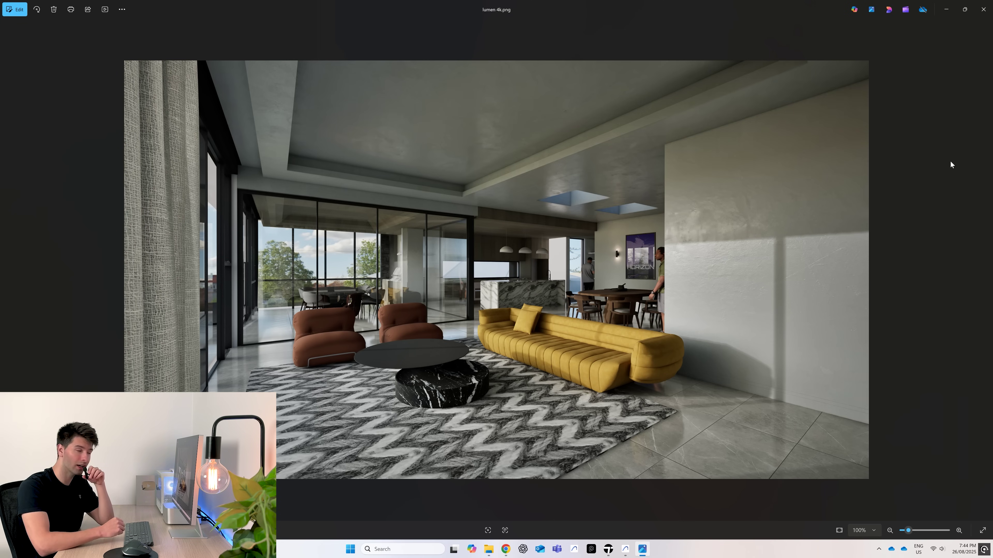
key("Right")
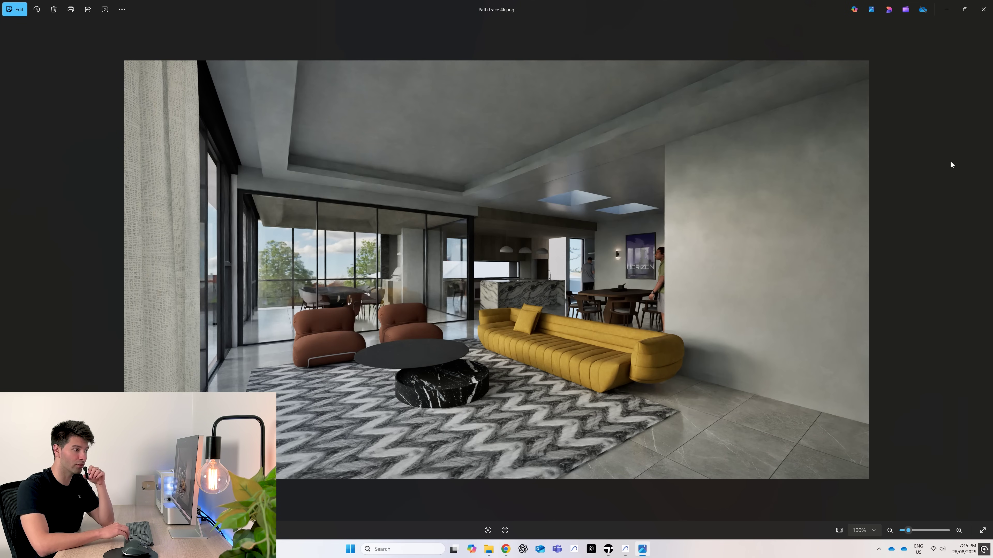
key("Left")
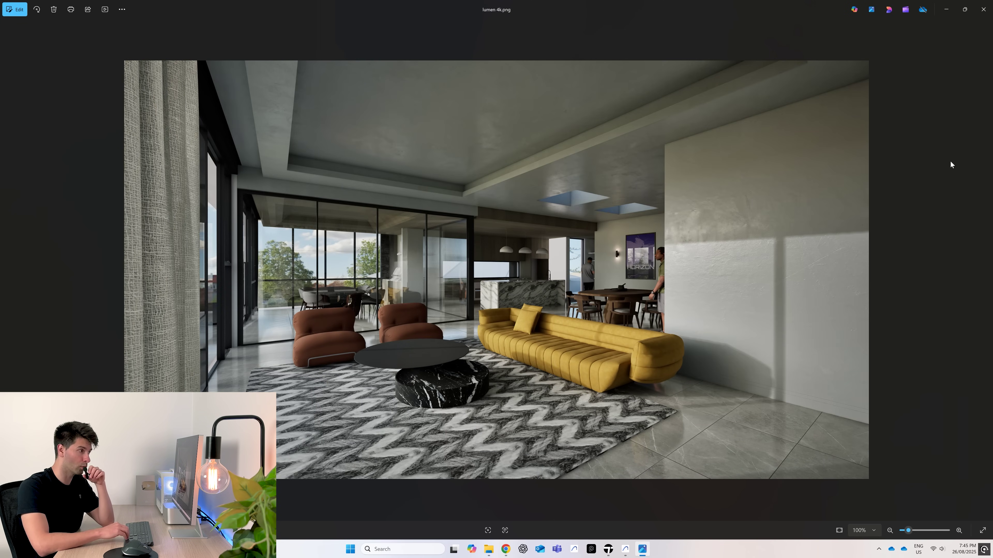
key("Right")
key("Left")
key("Right")
key("Left")
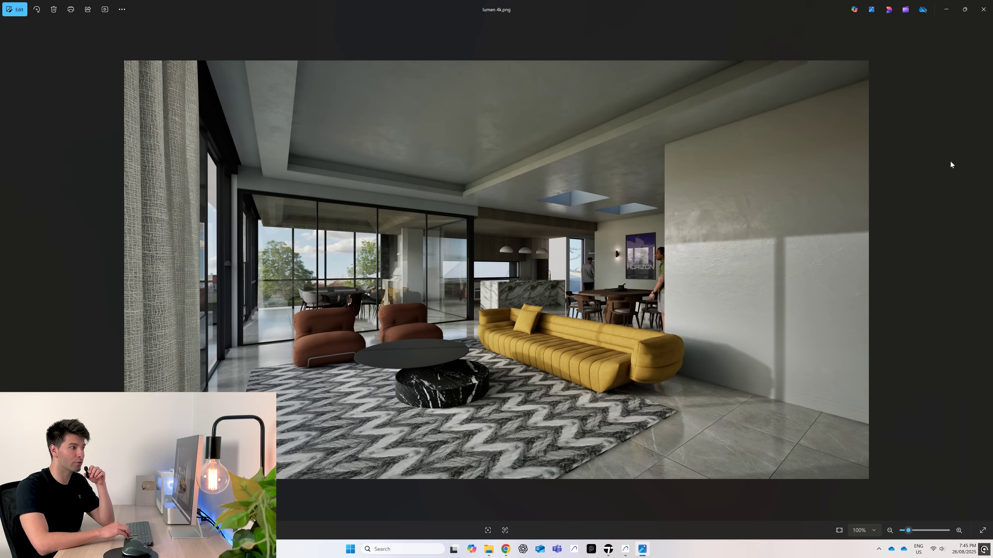
key("Right")
key("Left")
key("Right")
key("Left")
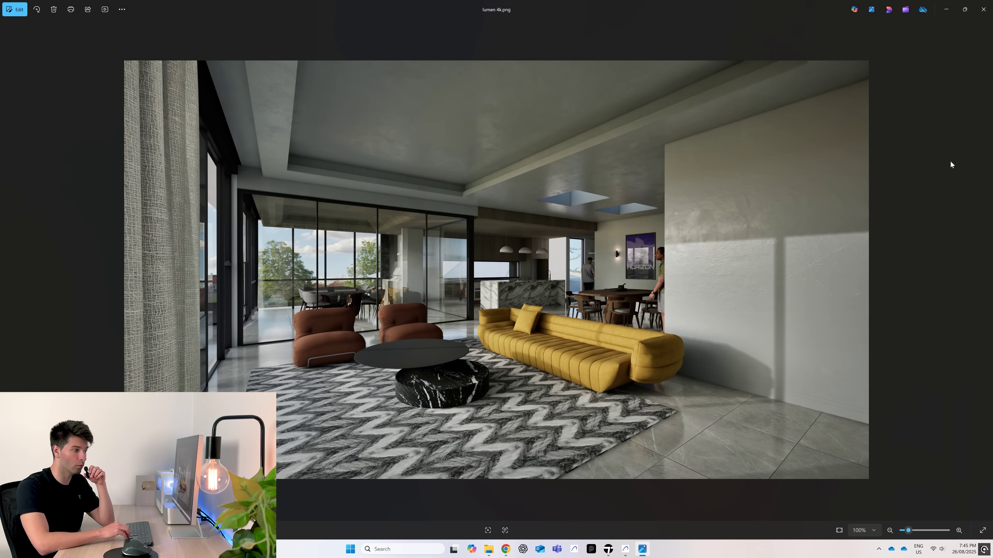
key("Right")
key("Right")
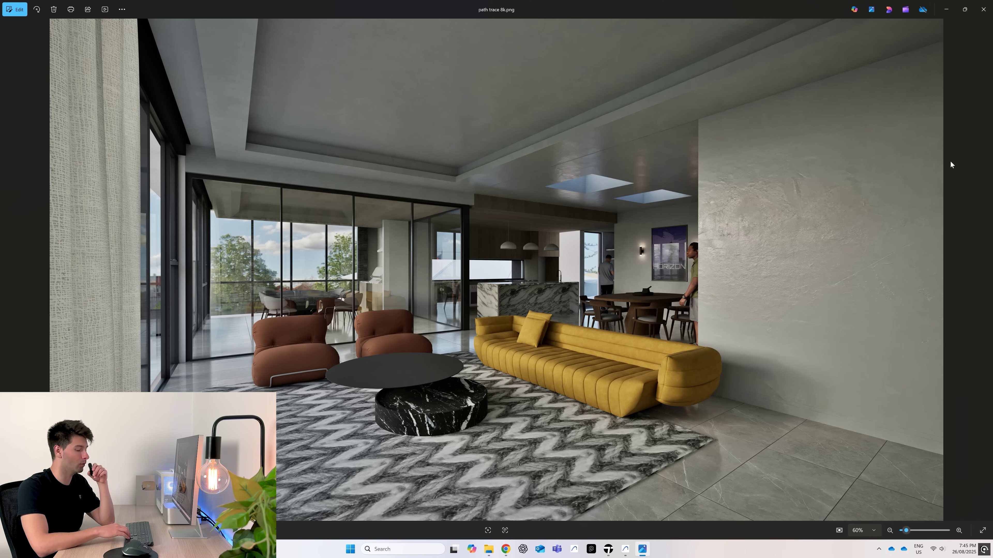
key("Right")
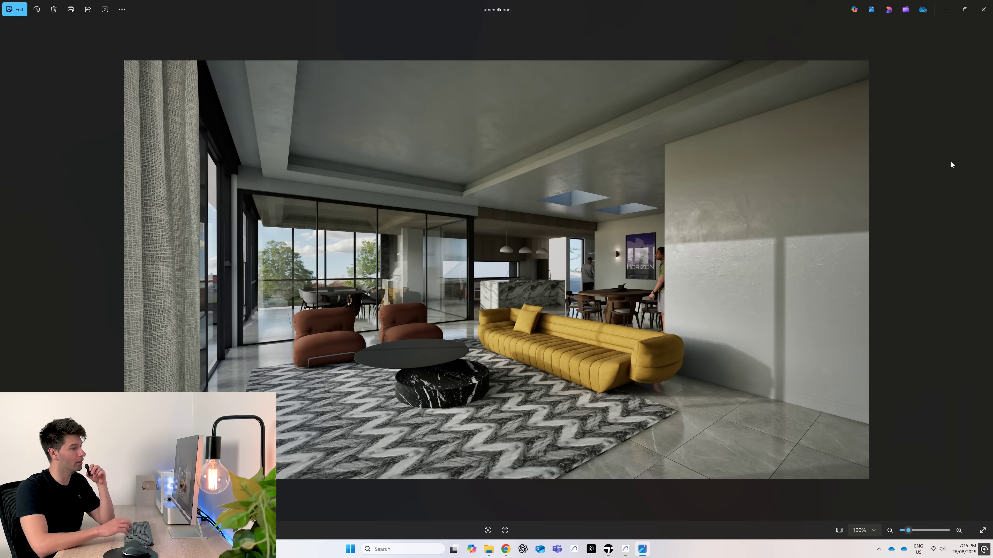